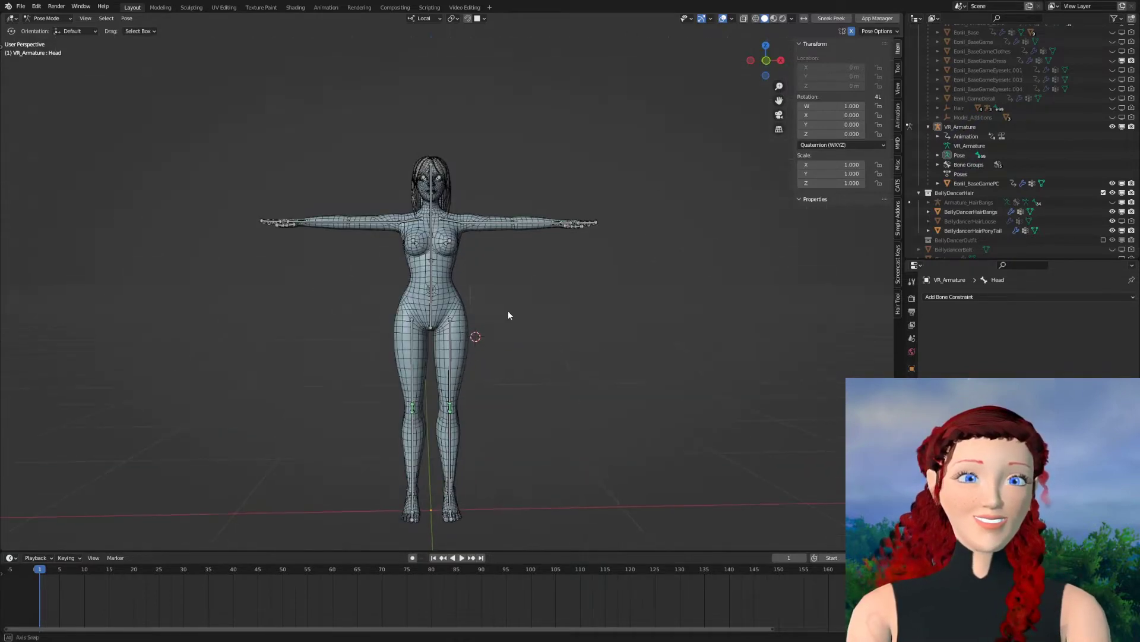
Pan and zoom the front view onto the T-posed character's torso and legs
middle_click_drag(532, 293, 511, 334, "shift")
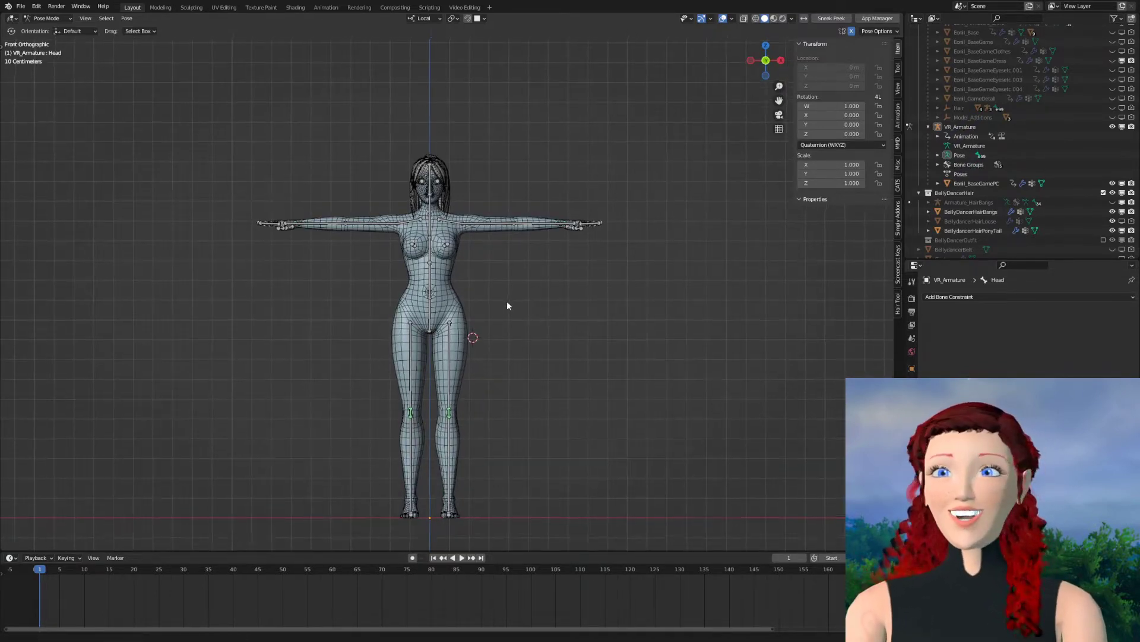
scroll(511, 334, "up", 4)
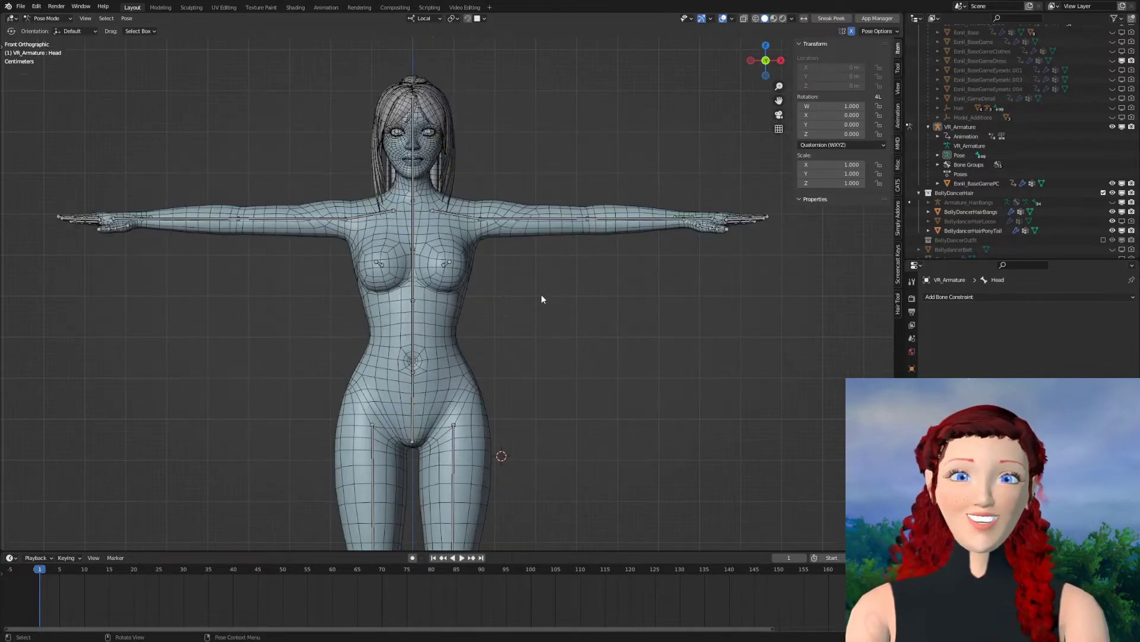
scroll(495, 355, "down", 1)
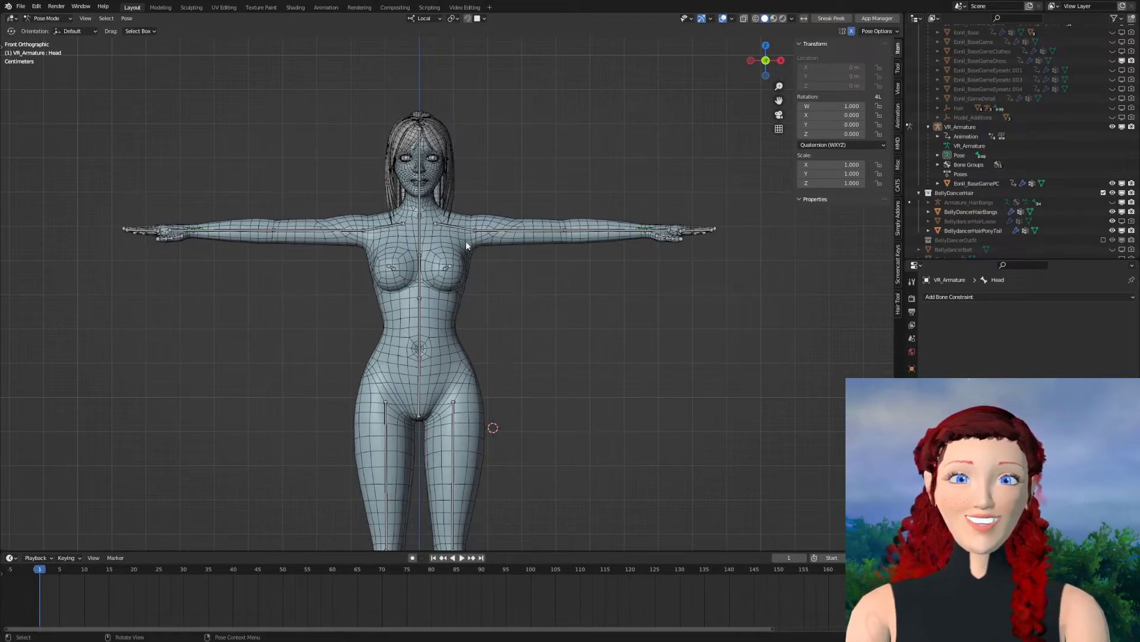
Swing Upperleg.L out into a side split and back, then clear its rotation with Alt+R
left_click(454, 469)
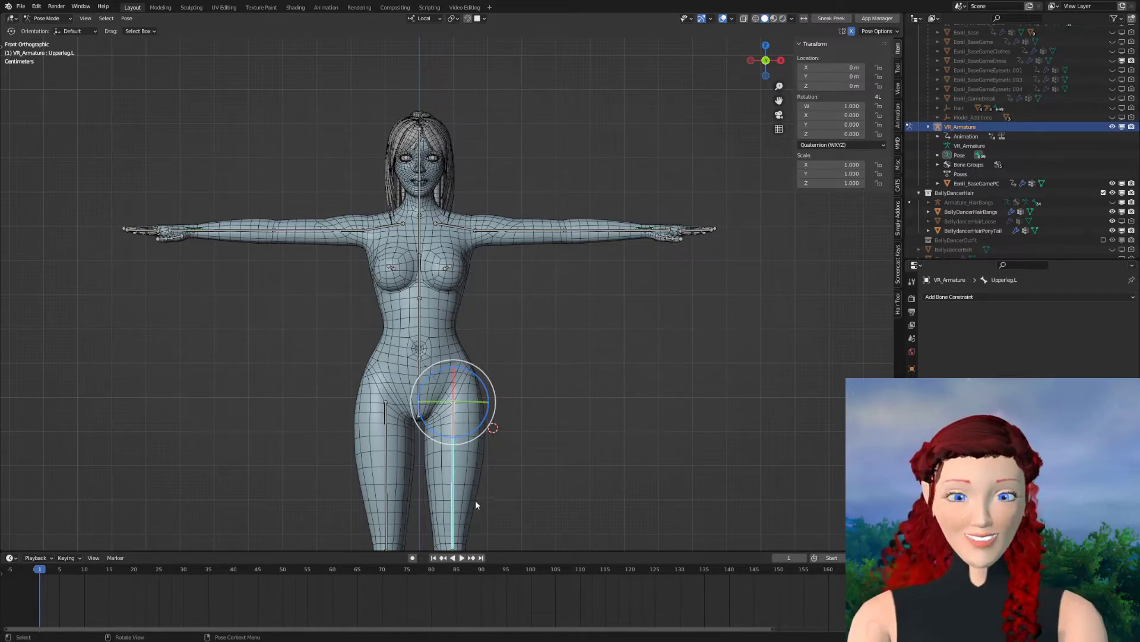
key("r")
key("r")
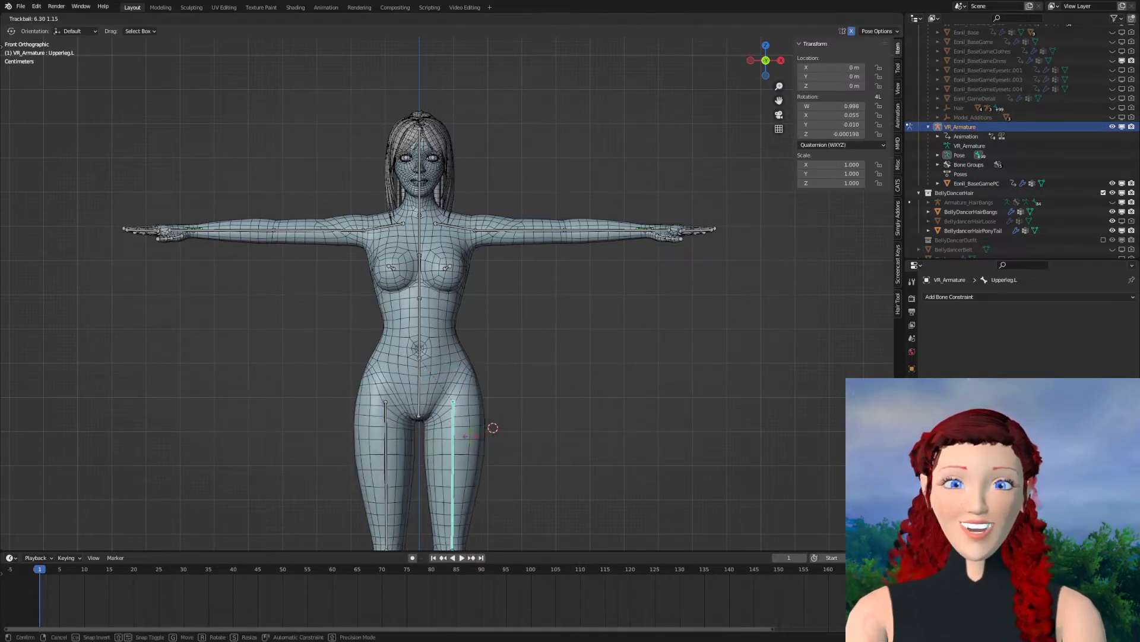
left_click(471, 437)
key("ctrl+z")
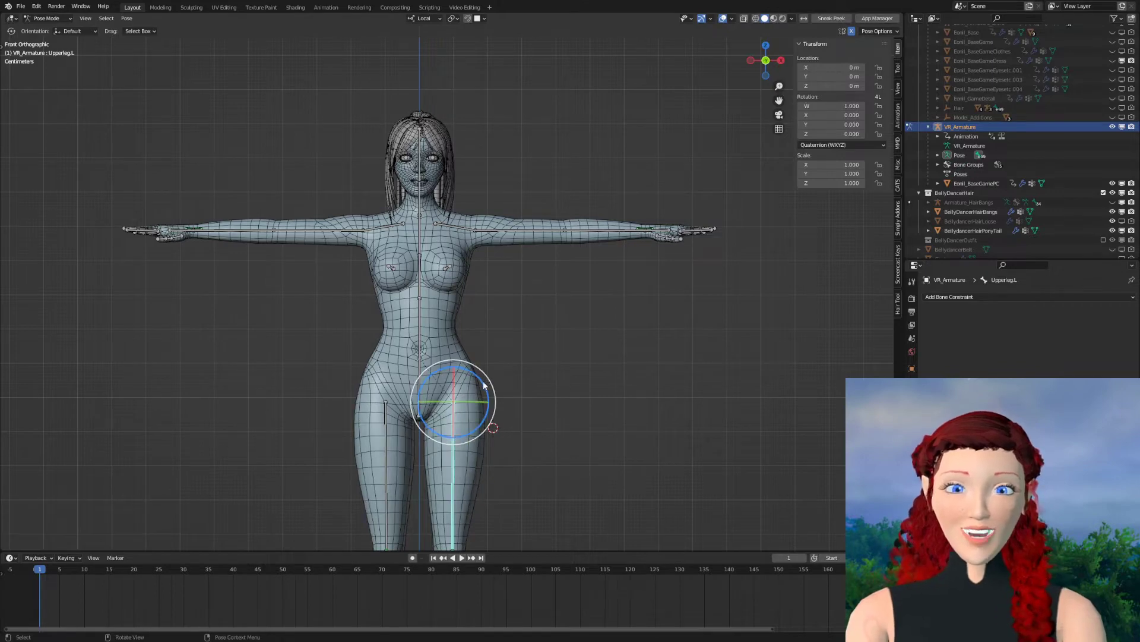
mouse_move(484, 385)
left_mouse_down()
mouse_move(431, 372)
mouse_move(443, 372)
left_mouse_up()
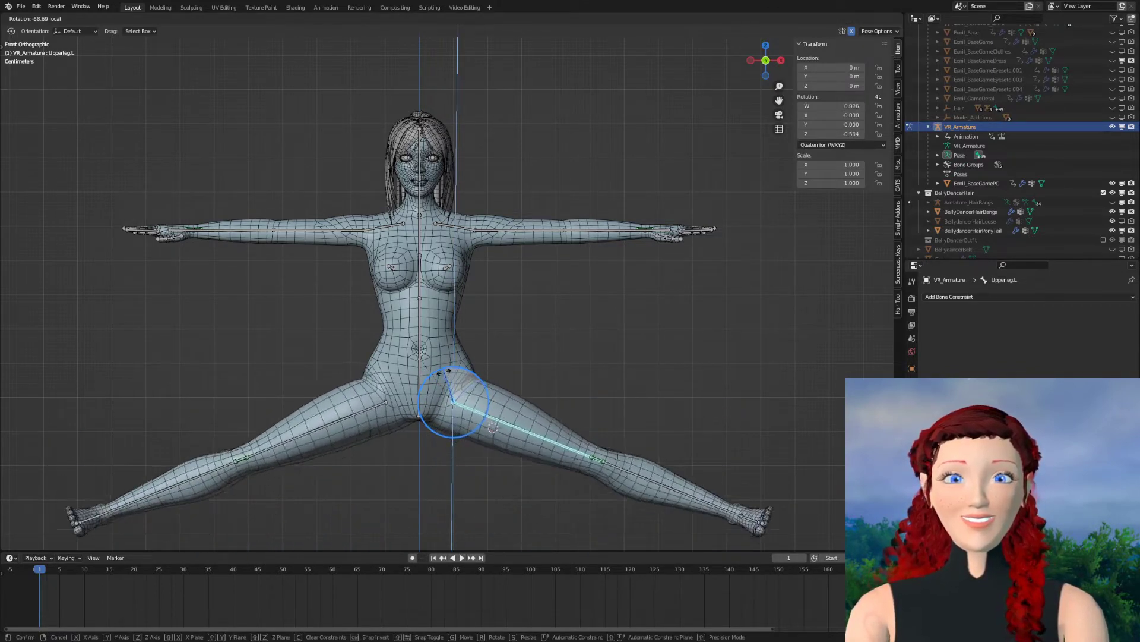
mouse_move(442, 372)
left_mouse_down()
mouse_move(478, 380)
mouse_move(490, 401)
left_mouse_up()
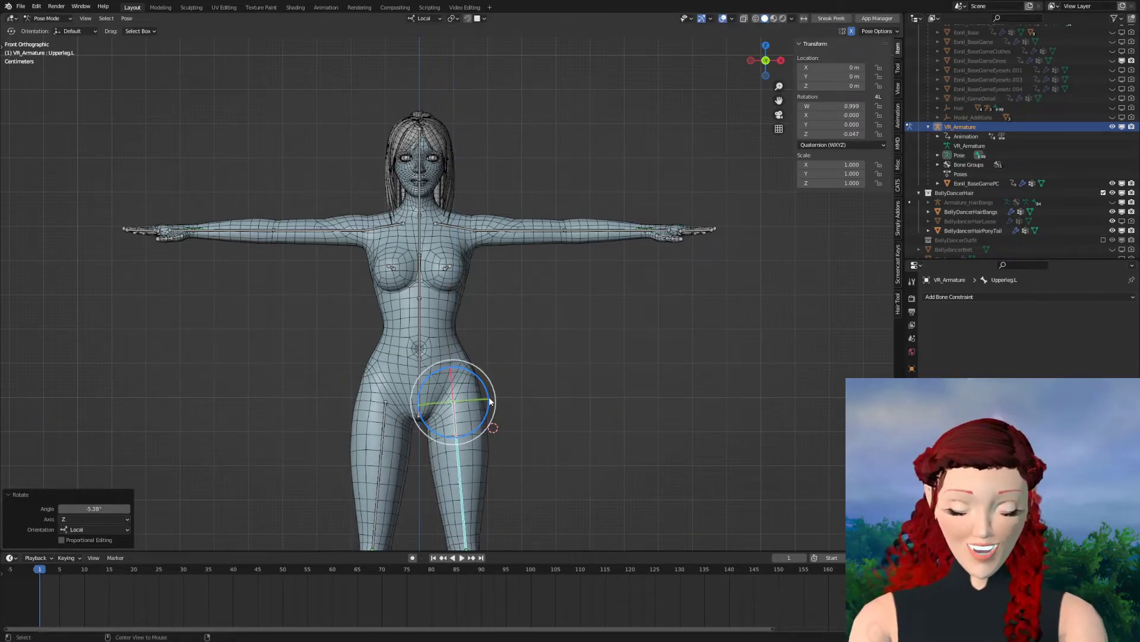
key("alt+r")
Frame the legs in the Right side view (numpad 3)
scroll(518, 443, "down", 2)
middle_click_drag(541, 461, 516, 404, "shift")
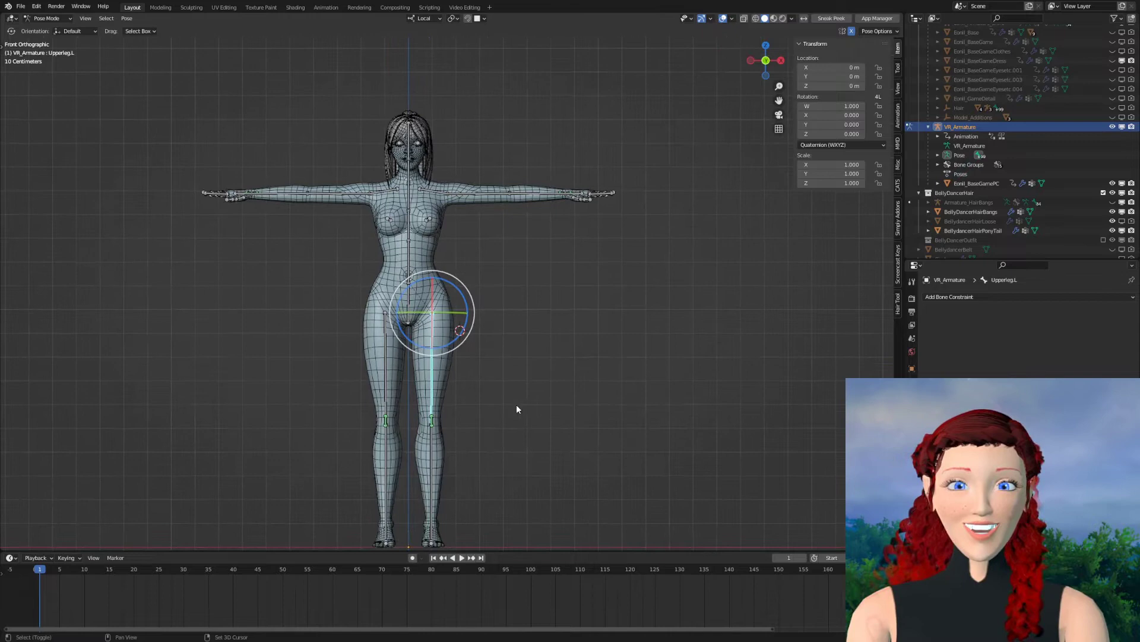
key("KP_3")
middle_click_drag(499, 451, 480, 297, "shift")
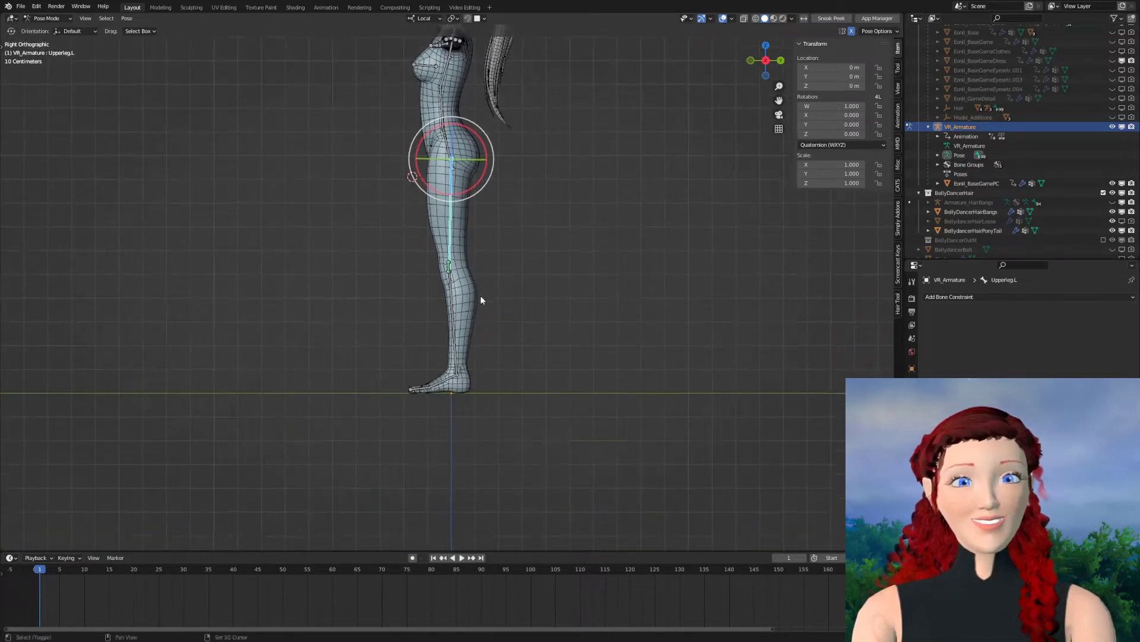
scroll(480, 297, "up", 4)
Bend Lowerleg.L backward at the knee, leaving it slightly flexed
left_click(451, 337)
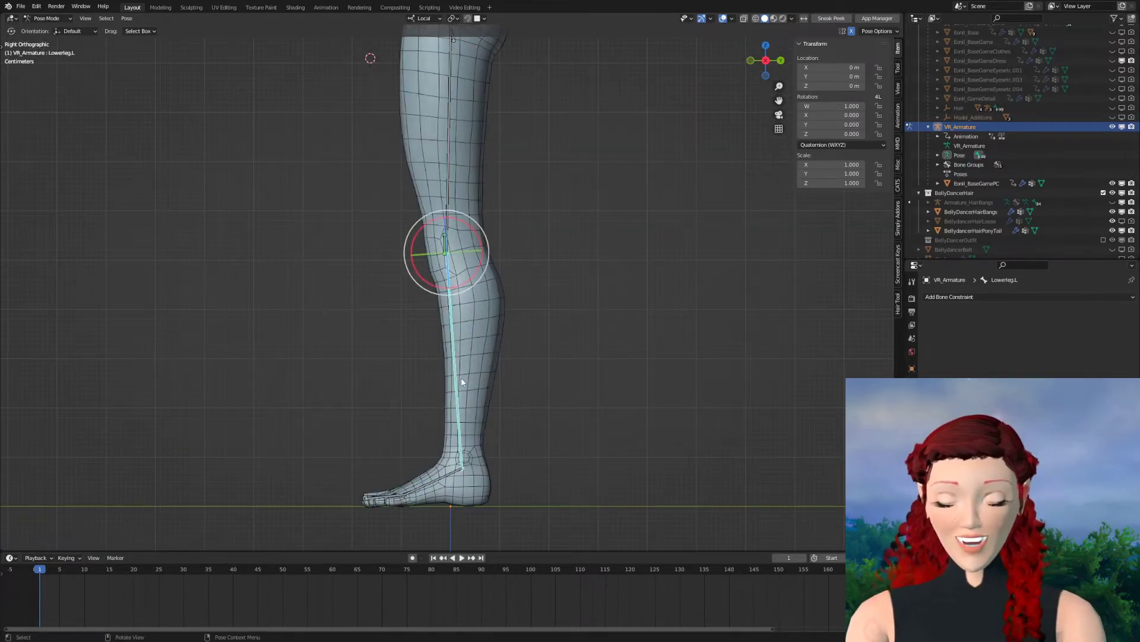
left_click_drag(478, 273, 481, 234)
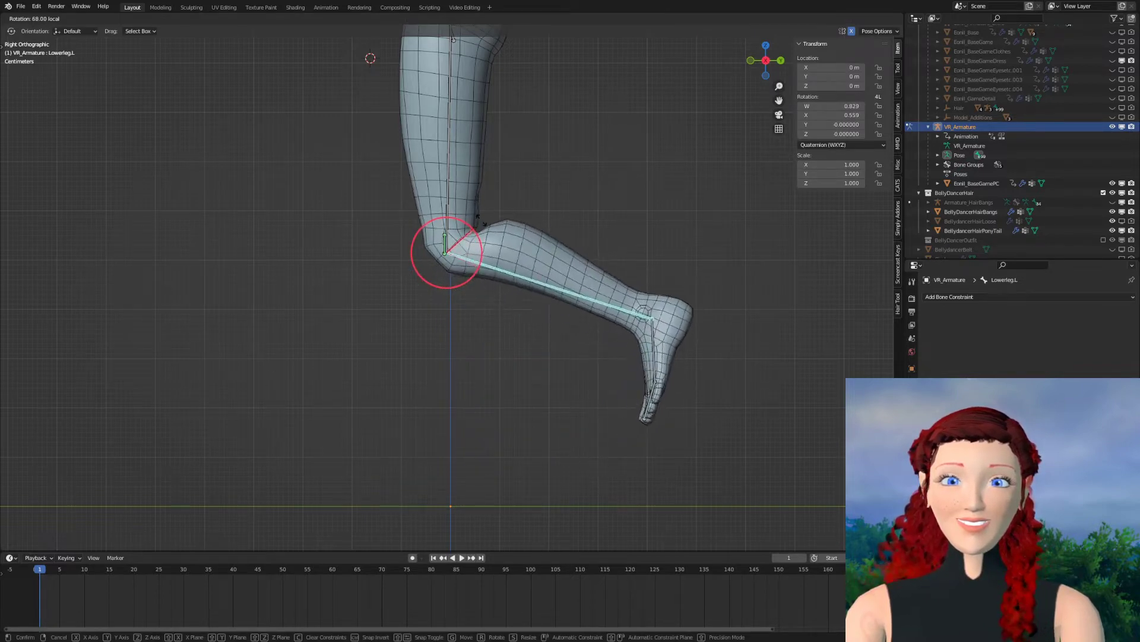
mouse_move(480, 232)
left_mouse_down()
mouse_move(482, 208)
mouse_move(479, 270)
left_mouse_up()
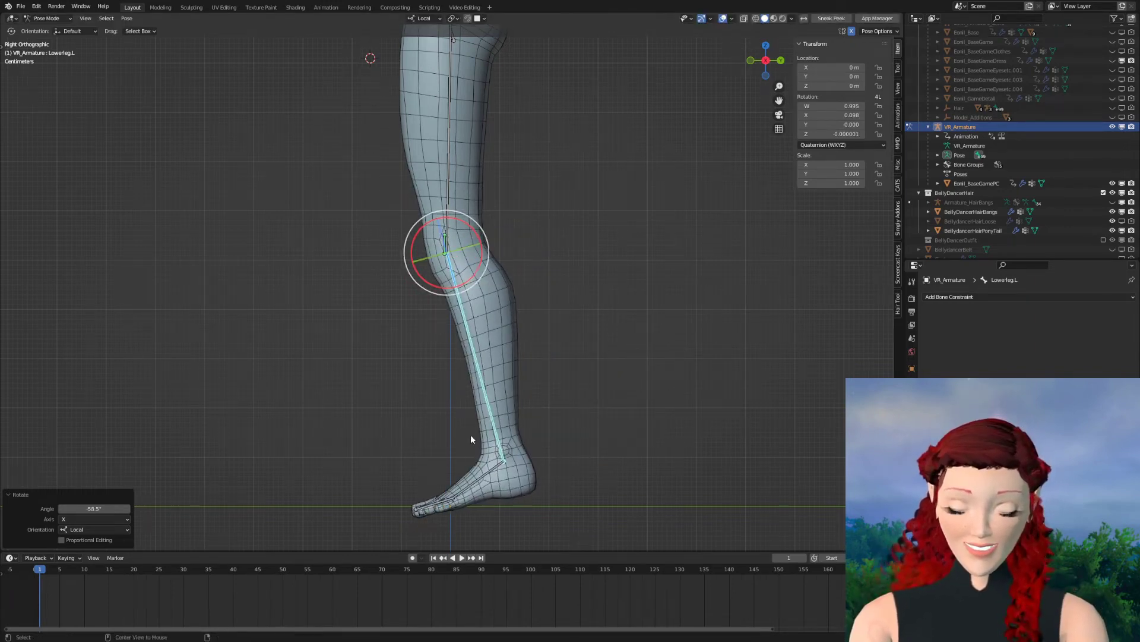
Clear the lower-leg rotation and point Foot.L downward at the ankle
key("alt+r")
left_click(450, 480)
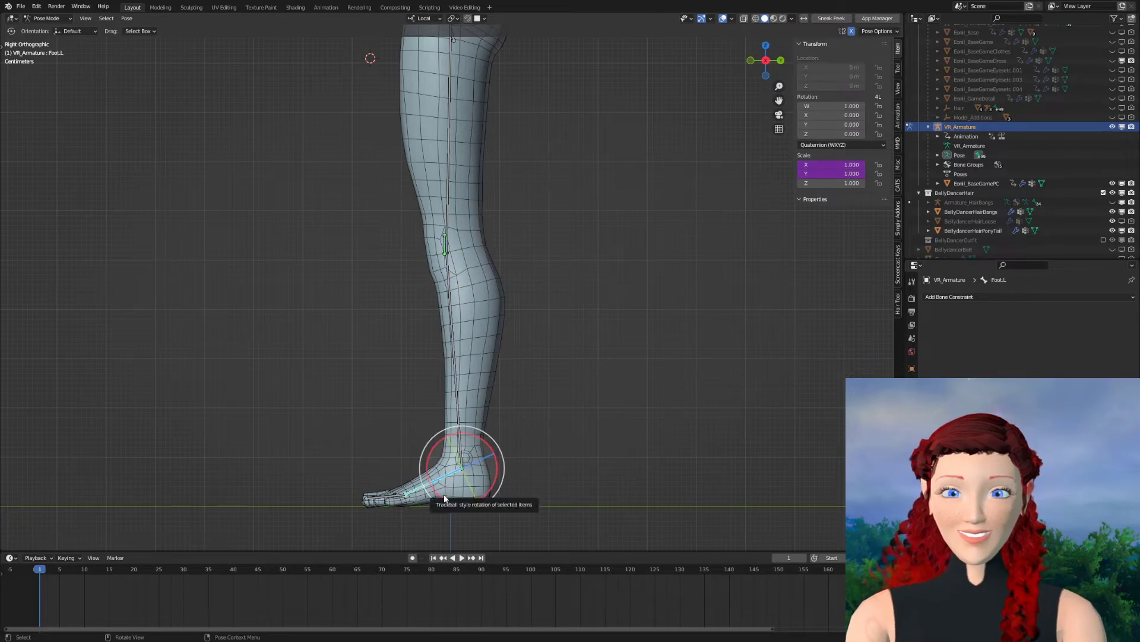
mouse_move(452, 500)
left_mouse_down()
mouse_move(440, 505)
mouse_move(467, 507)
left_mouse_up()
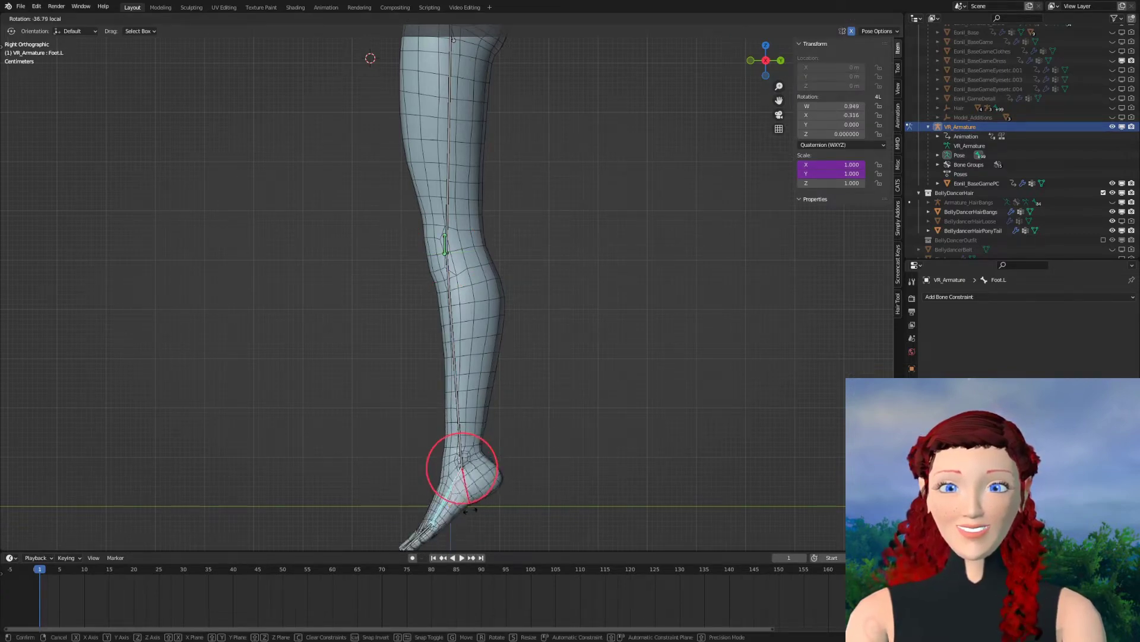
mouse_move(465, 507)
left_mouse_down()
mouse_move(475, 509)
mouse_move(402, 524)
left_mouse_up()
Curl Toe.L downward, undo it, and reselect Foot.L
left_click(396, 530)
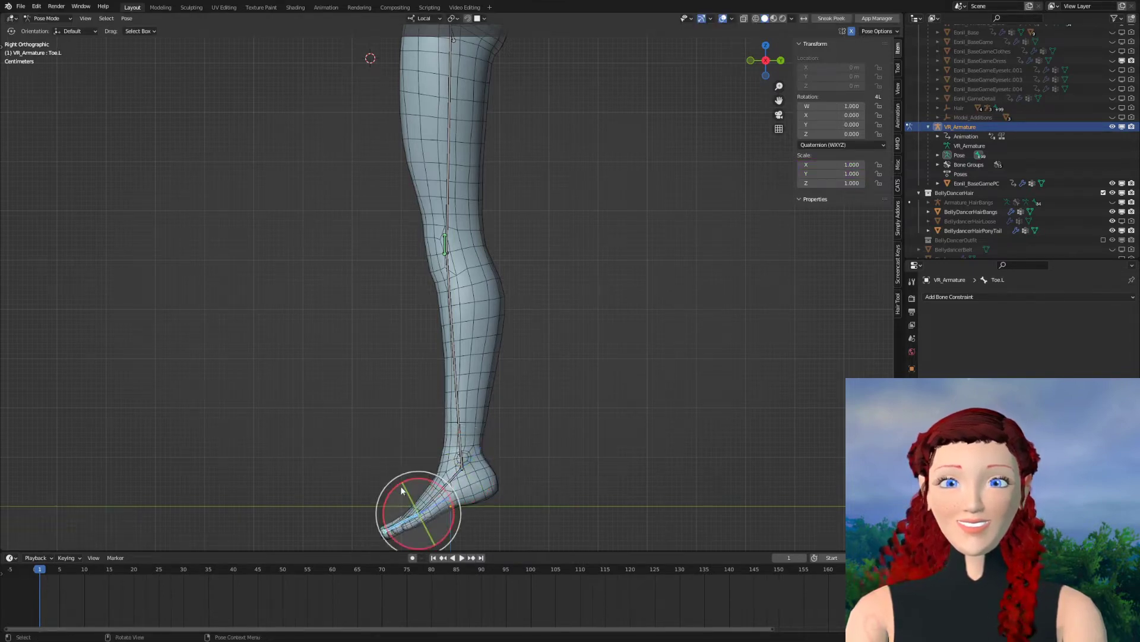
left_click_drag(423, 478, 420, 480)
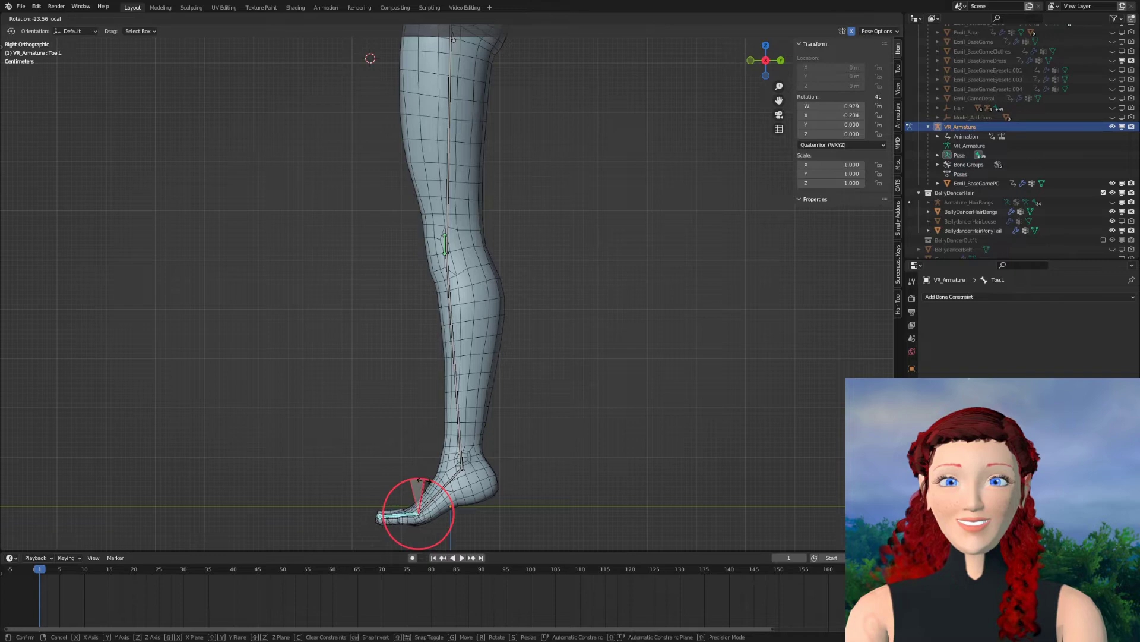
left_click(418, 483)
key("ctrl+z")
left_click(446, 486)
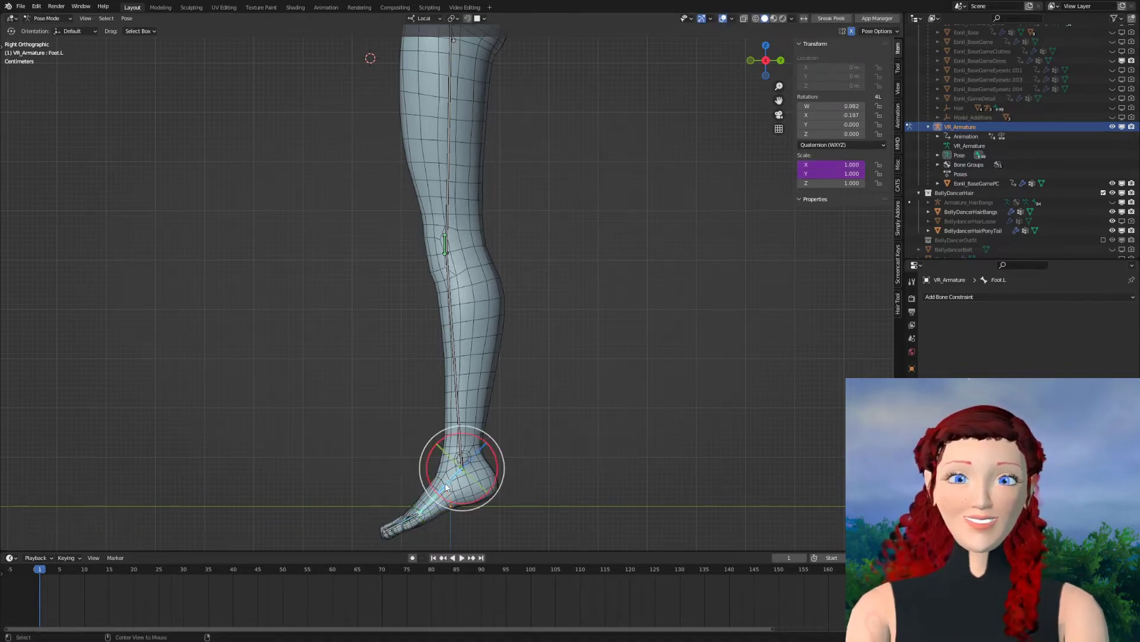
scroll(462, 351, "up", 5, "shift")
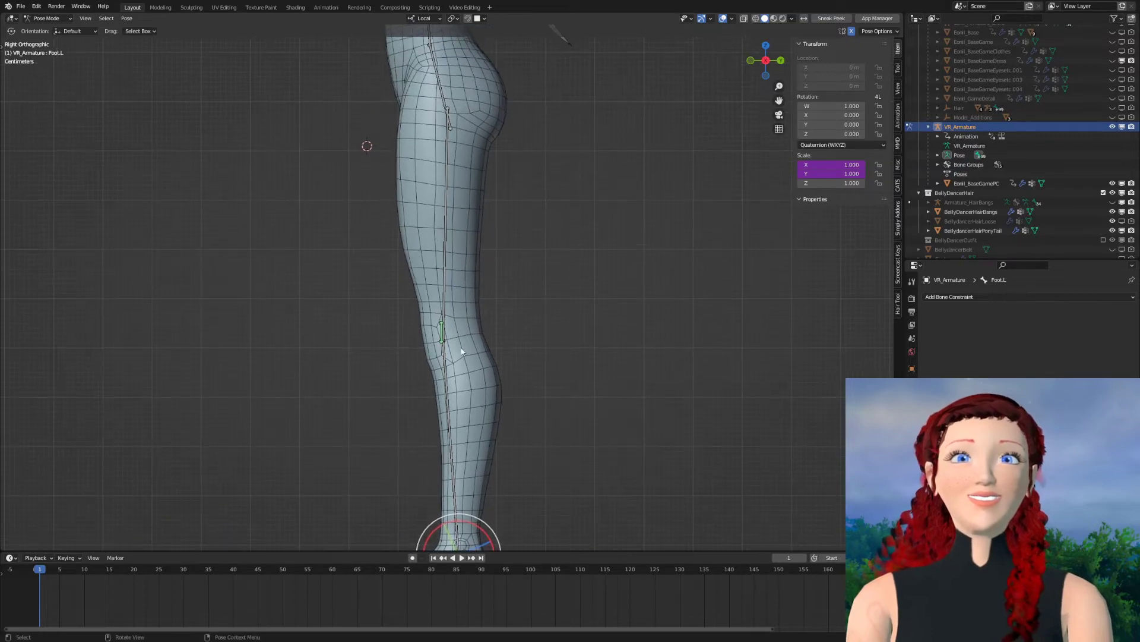
Twist Lowerleg.L slightly about its length in front view, then undo it to rest
left_click(445, 362)
key("KP_1")
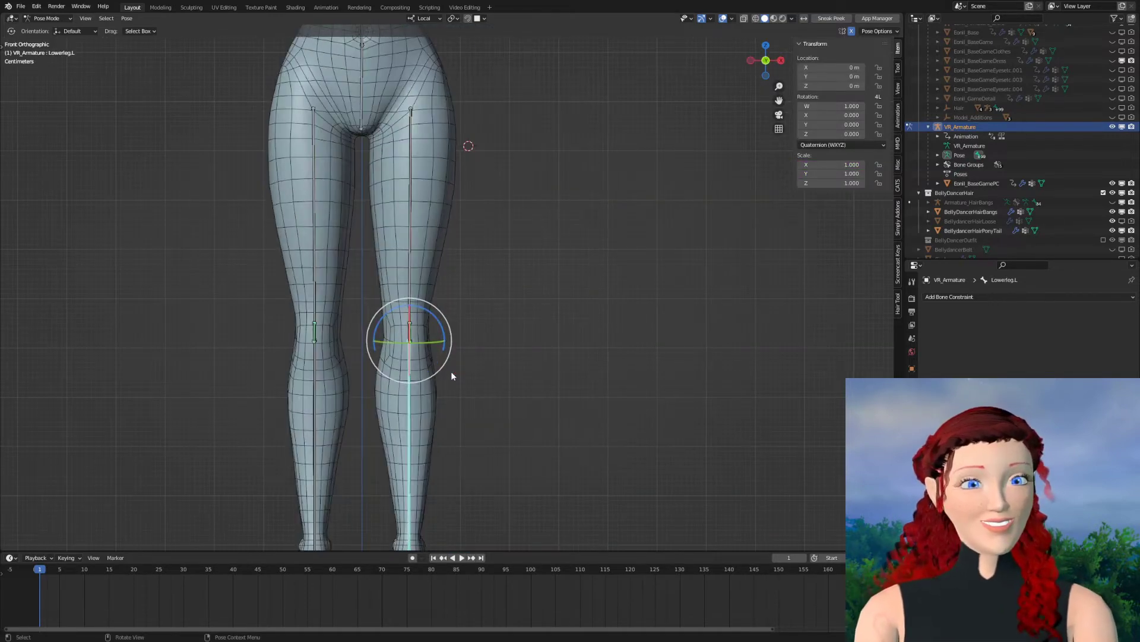
key("r")
key("y")
key("y")
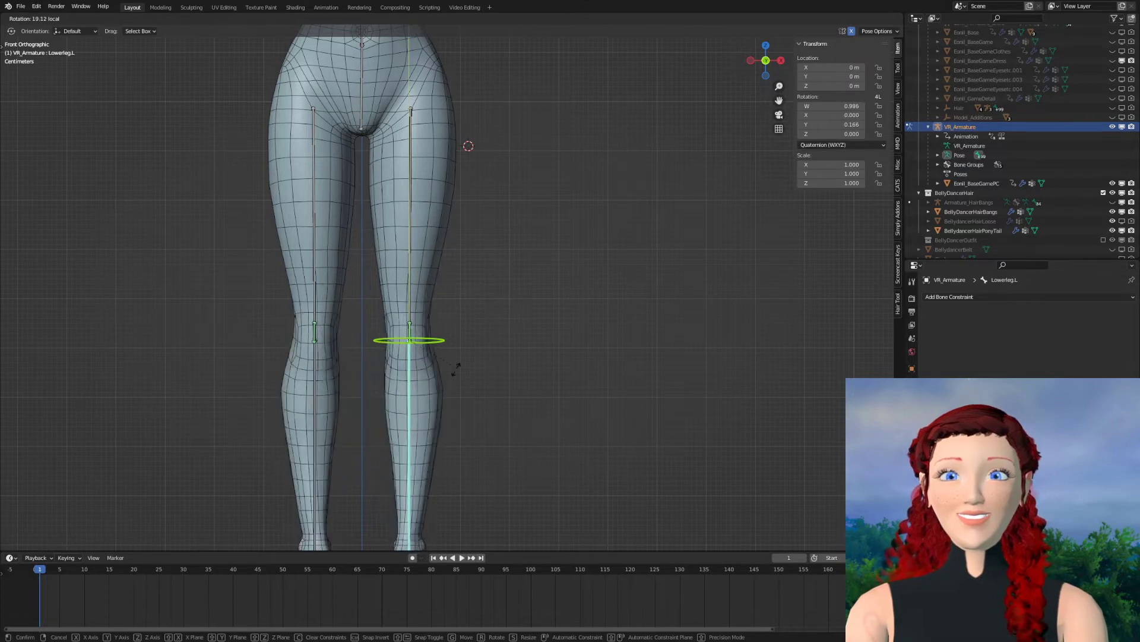
left_click(518, 372)
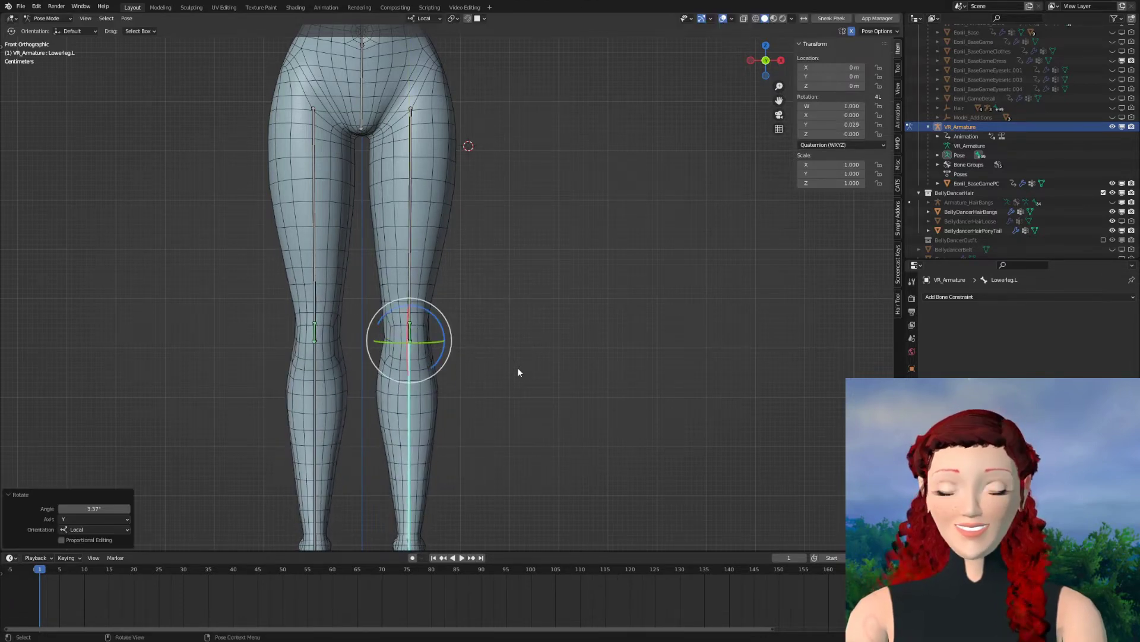
key("ctrl+z")
middle_click_drag(526, 210, 511, 429, "shift")
Rotate Upperarm.L twice with R, raising the arms upward
middle_click_drag(518, 252, 517, 333, "shift")
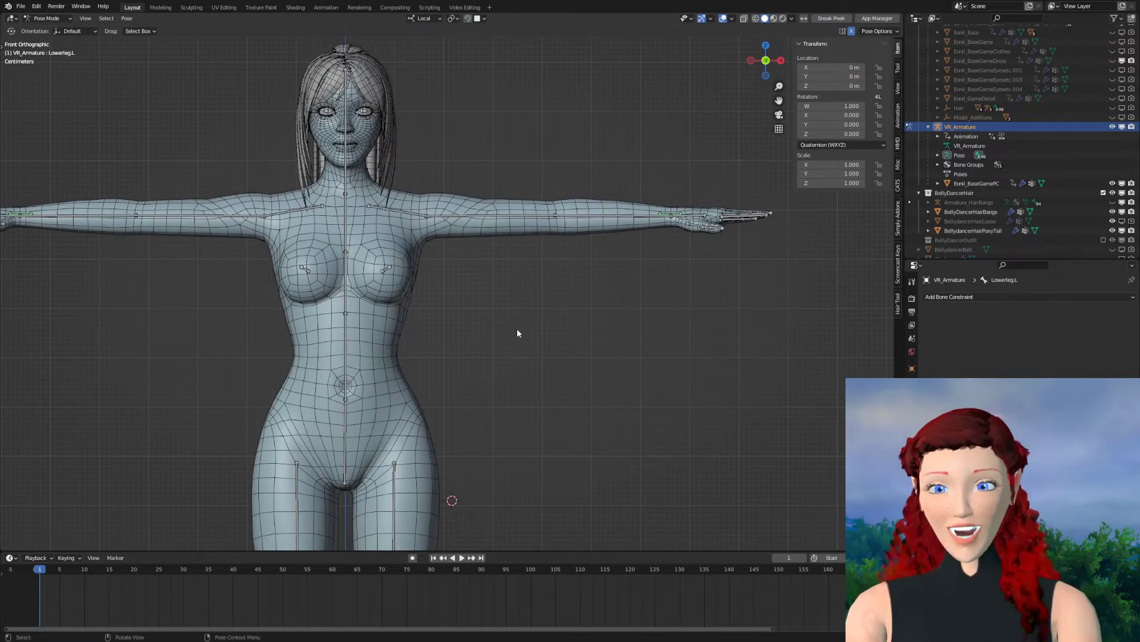
left_click(488, 219)
key("r")
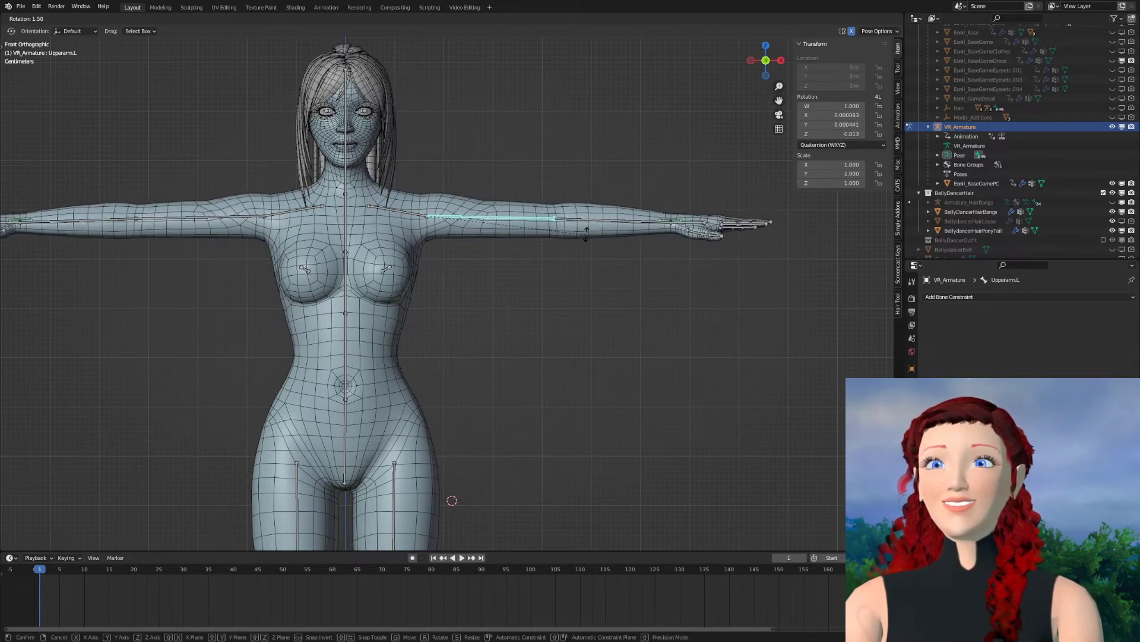
left_click(442, 187)
key("r")
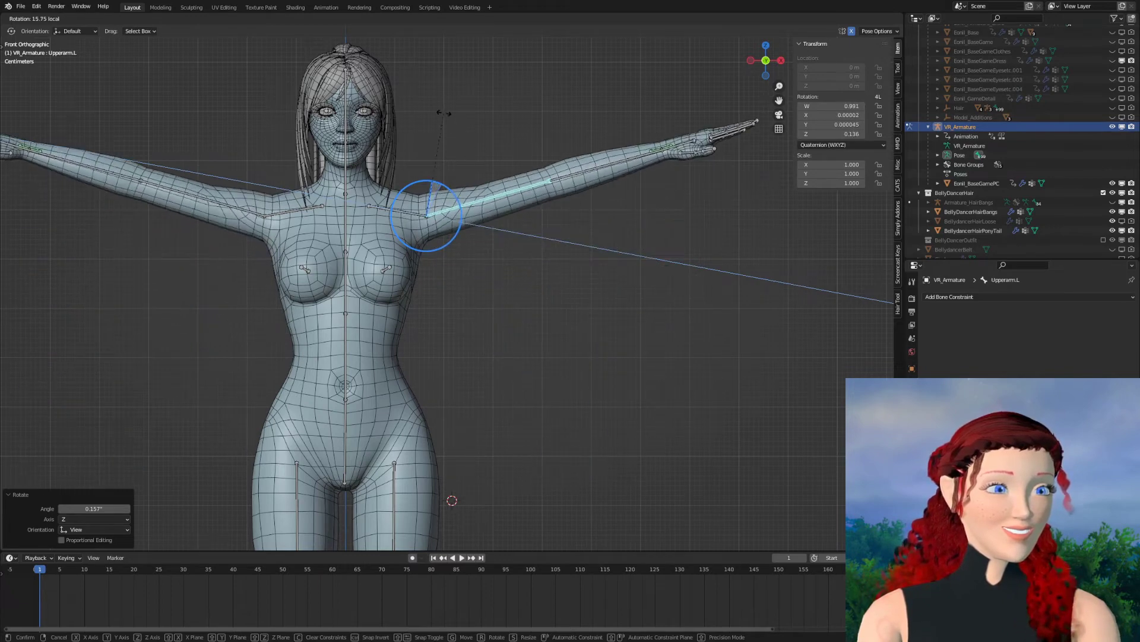
left_click(405, 211)
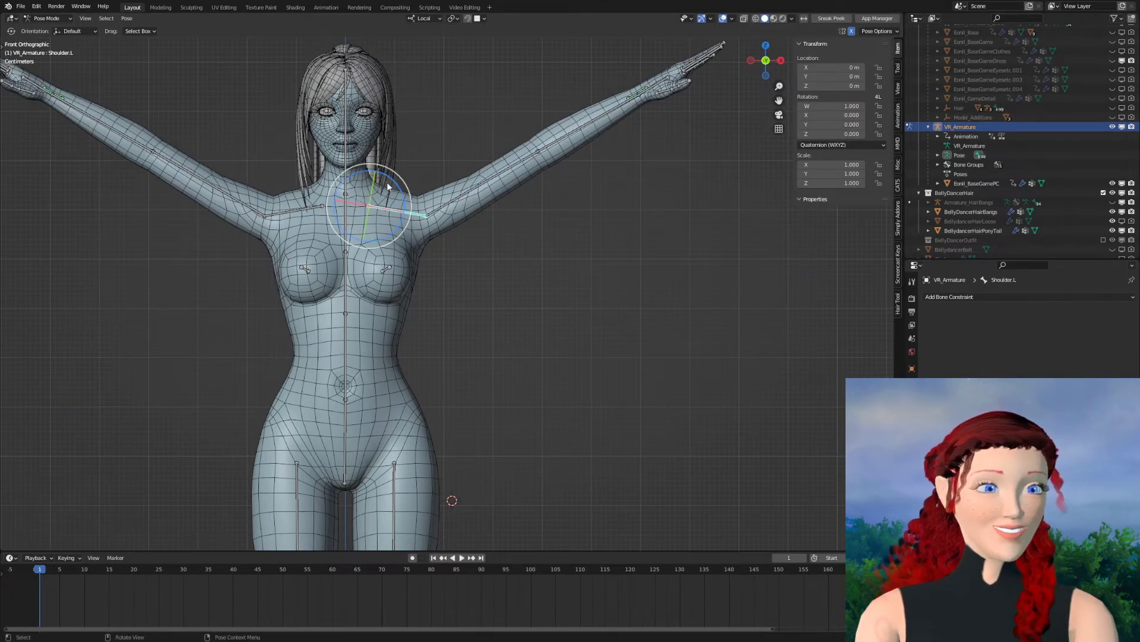
Raise the arms overhead from the shoulder, swing the upper arm, then clear Shoulder.L rotation
left_click_drag(386, 182, 379, 173)
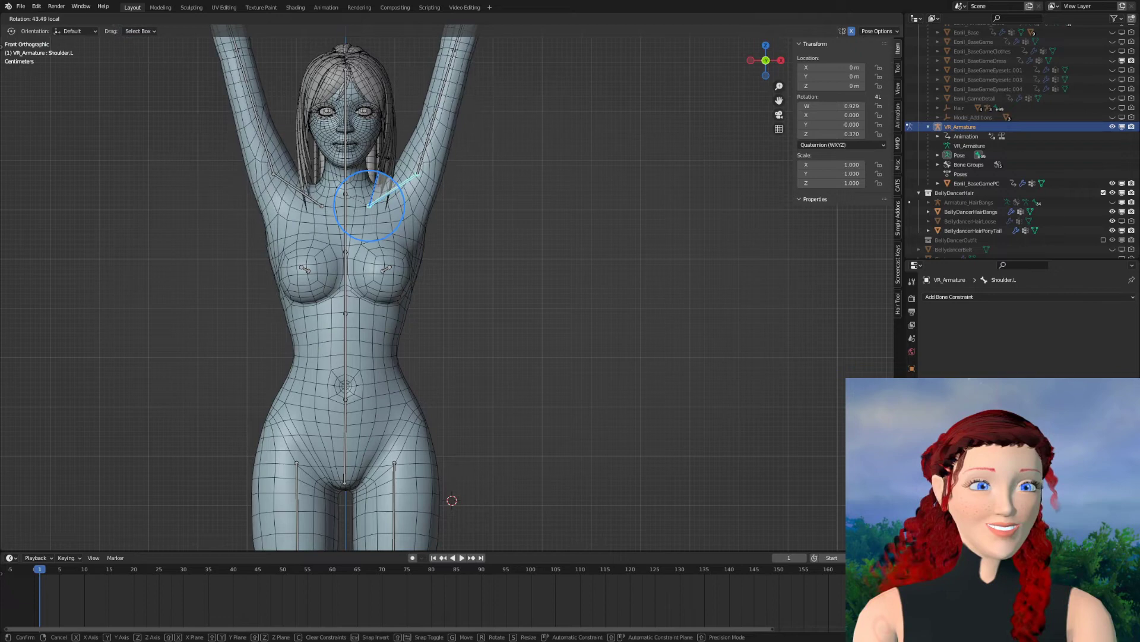
left_click(425, 151)
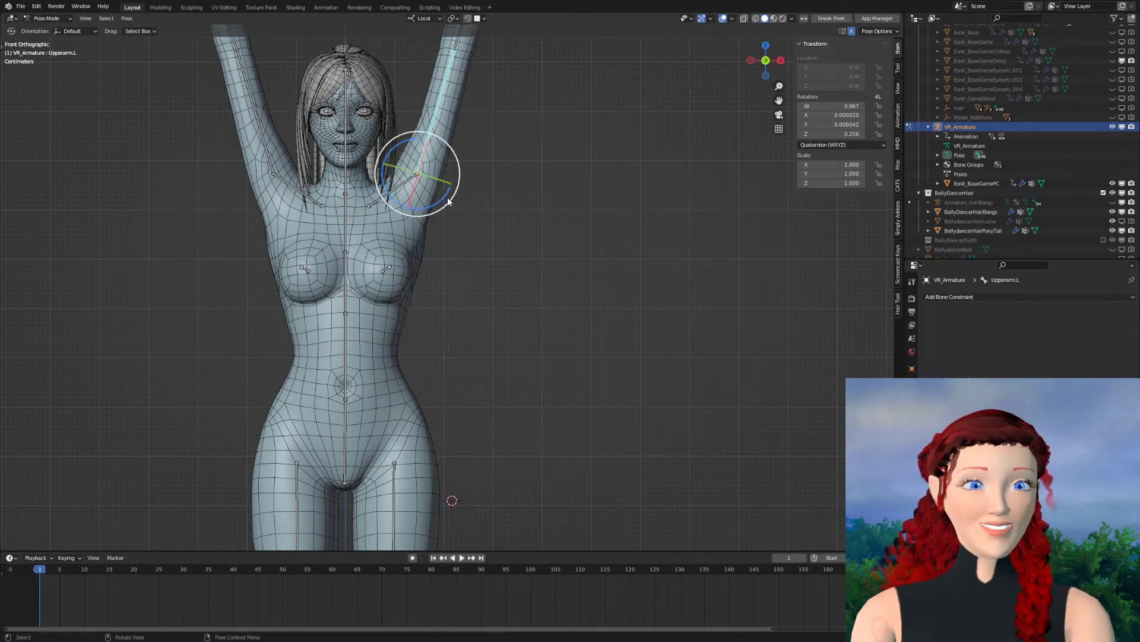
left_click_drag(449, 202, 412, 201)
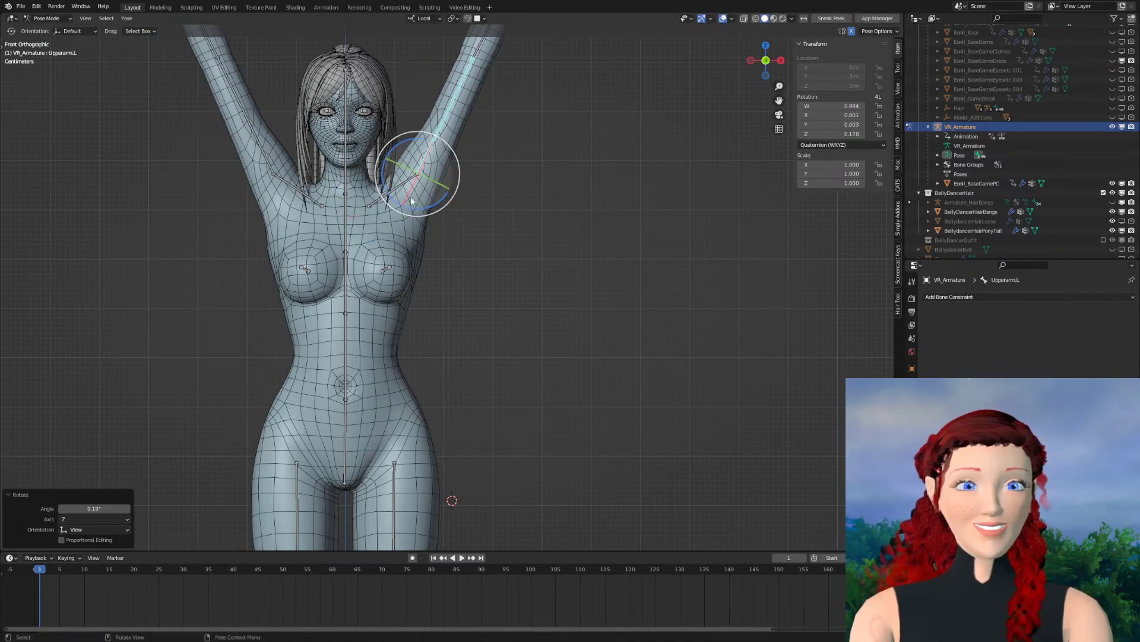
left_click(397, 189)
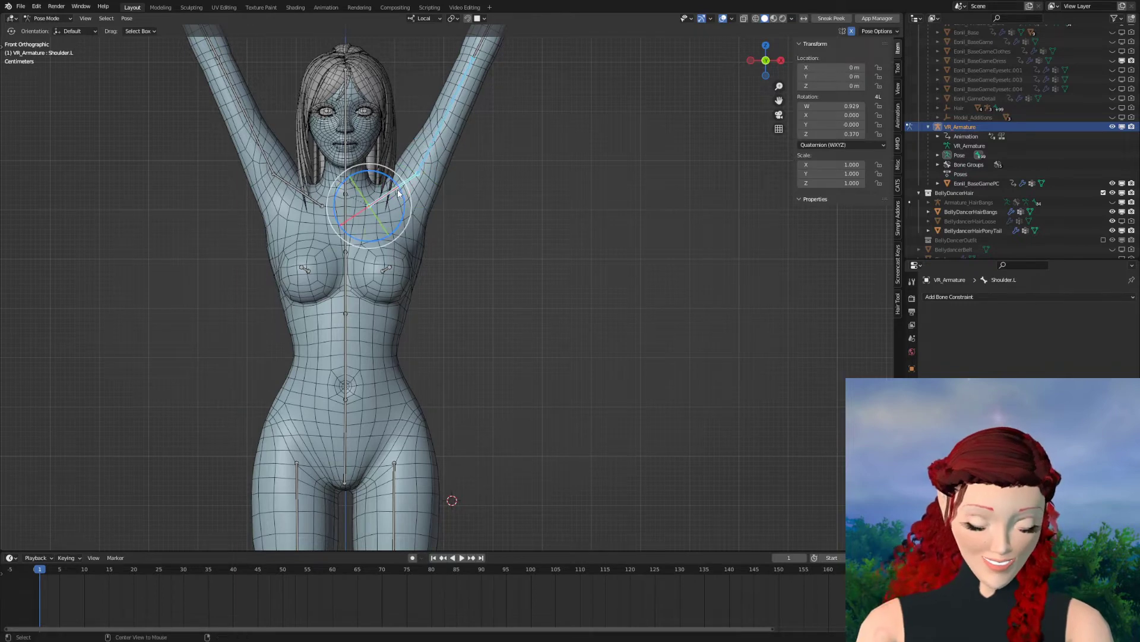
key("alt+r")
Twist Forearm.L slightly around its local X axis in top view
middle_click_drag(665, 239, 537, 304, "shift")
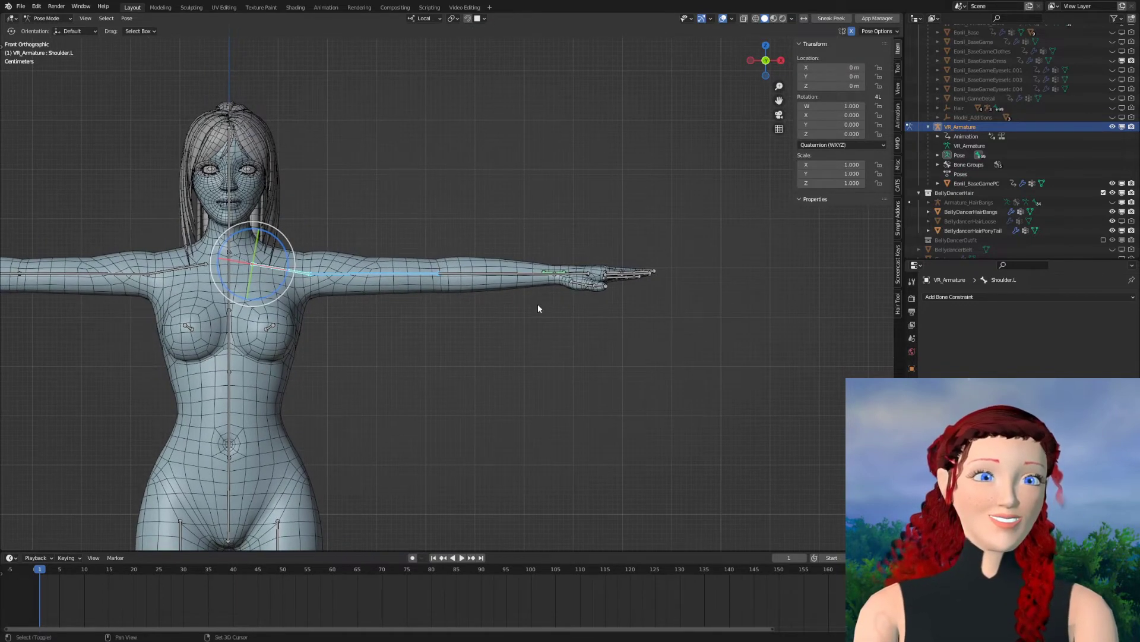
left_click(497, 274)
key("KP_7")
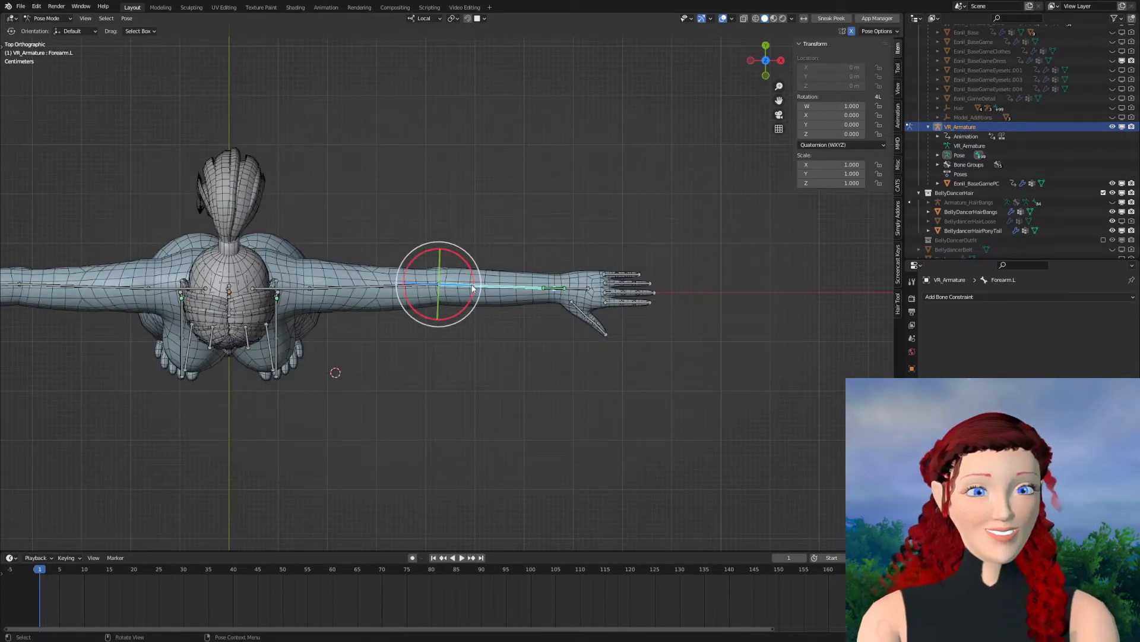
key("r")
key("x")
key("x")
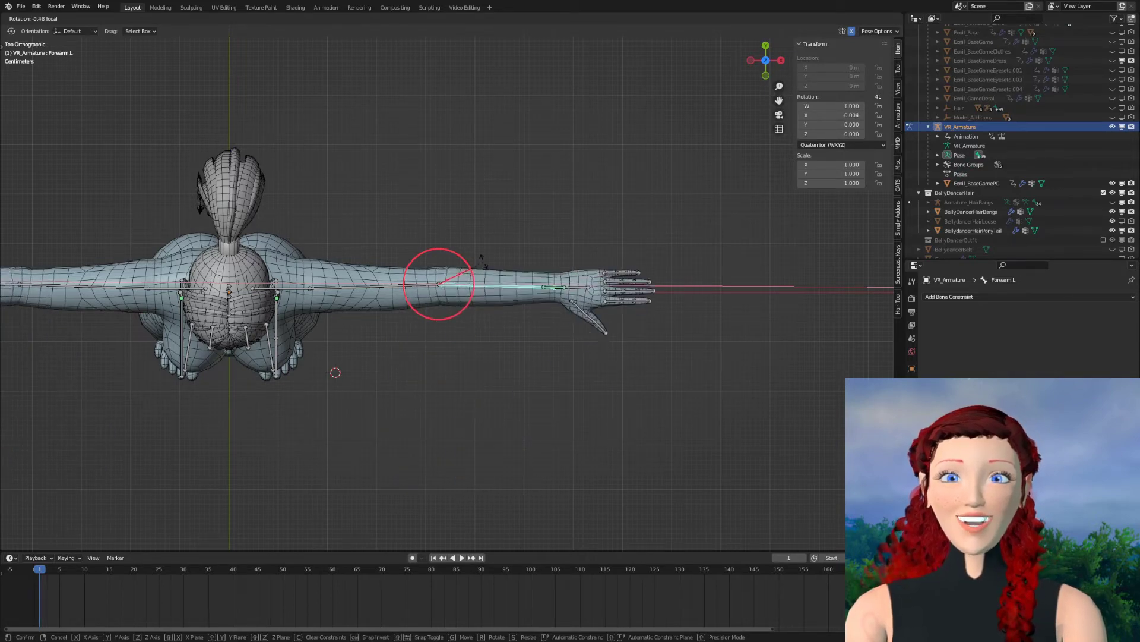
left_click(509, 289)
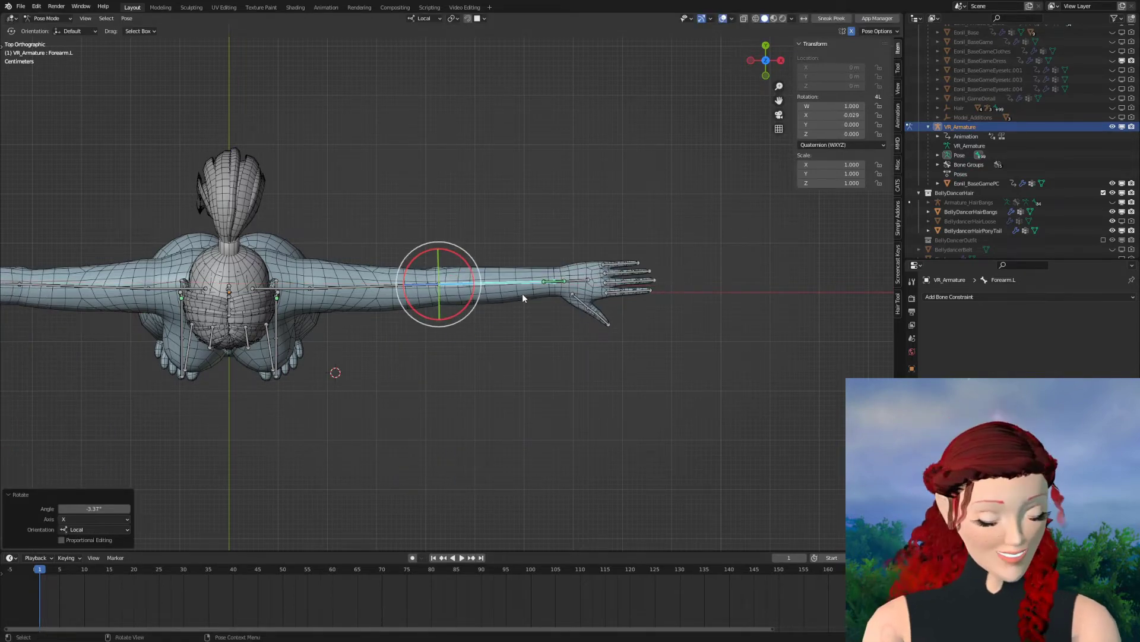
Return to front view and zoom in on the left arm and hand
key("KP_1")
middle_click_drag(522, 294, 411, 360, "shift")
scroll(411, 360, "up", 1)
scroll(413, 364, "up", 3)
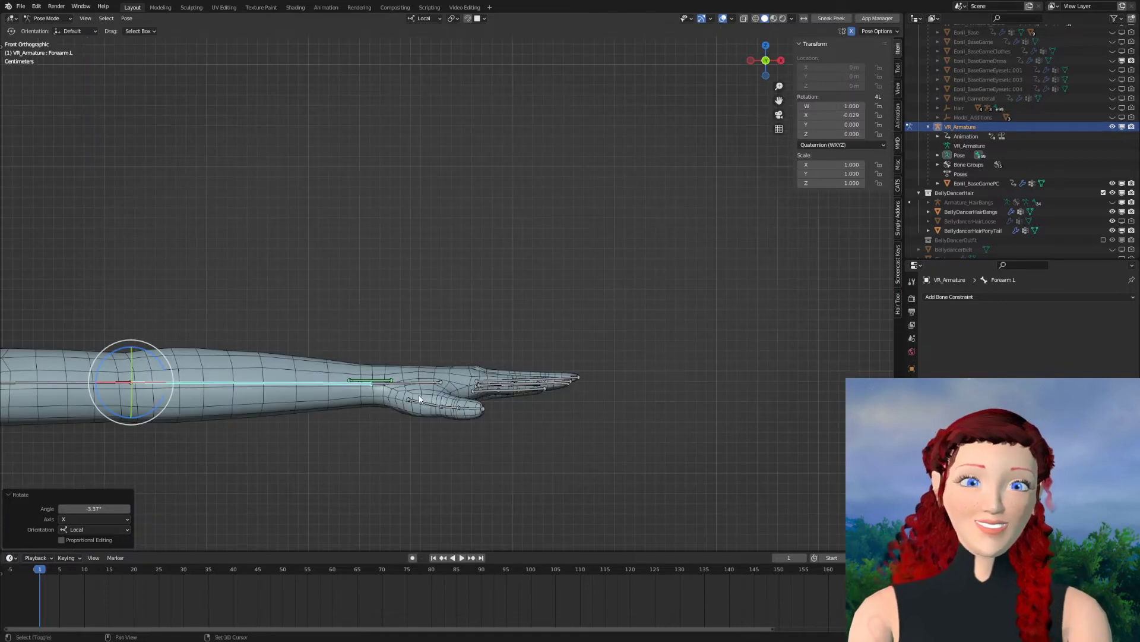
middle_click_drag(416, 404, 463, 280, "shift")
Bend Hand.L at the wrist, cancel, trackball-rotate it freely, then clear its rotation
left_click(493, 262)
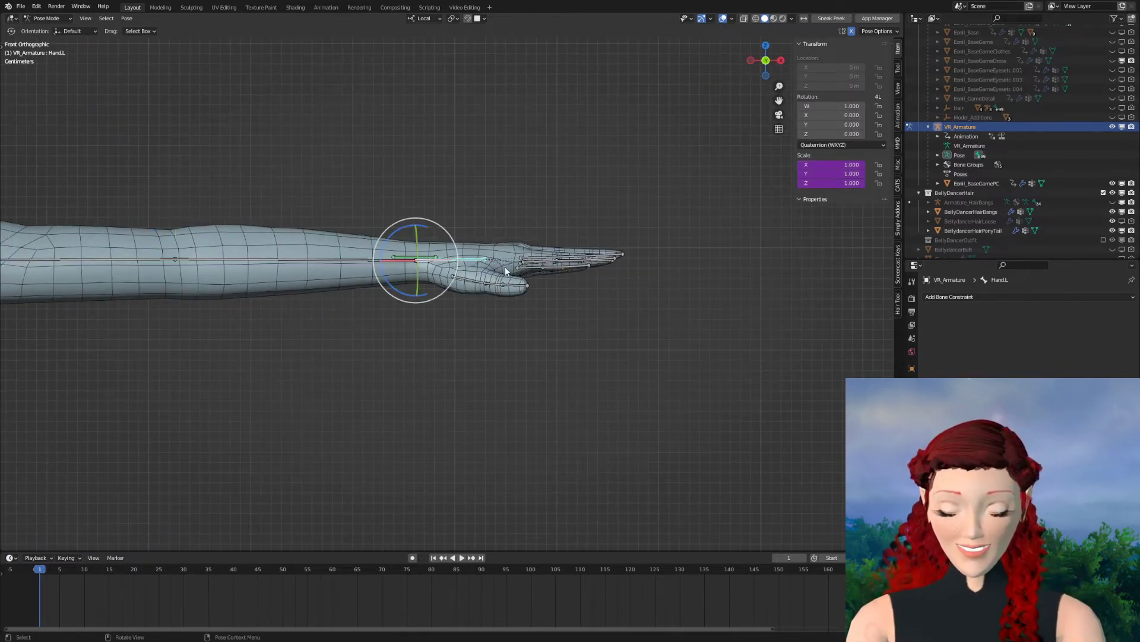
key("r")
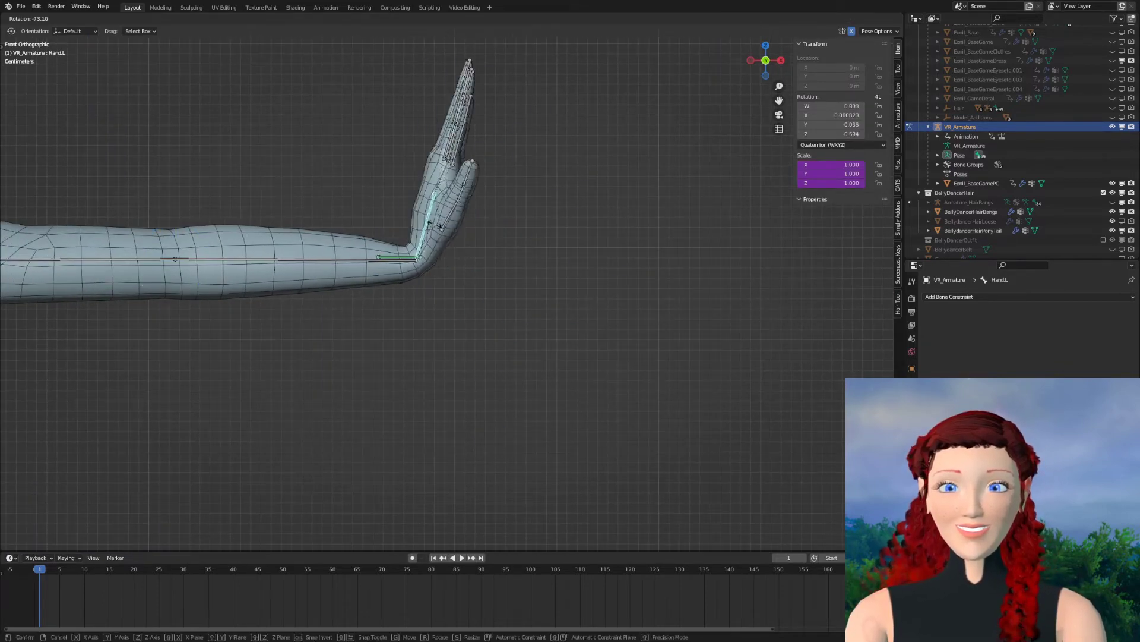
right_click(423, 266)
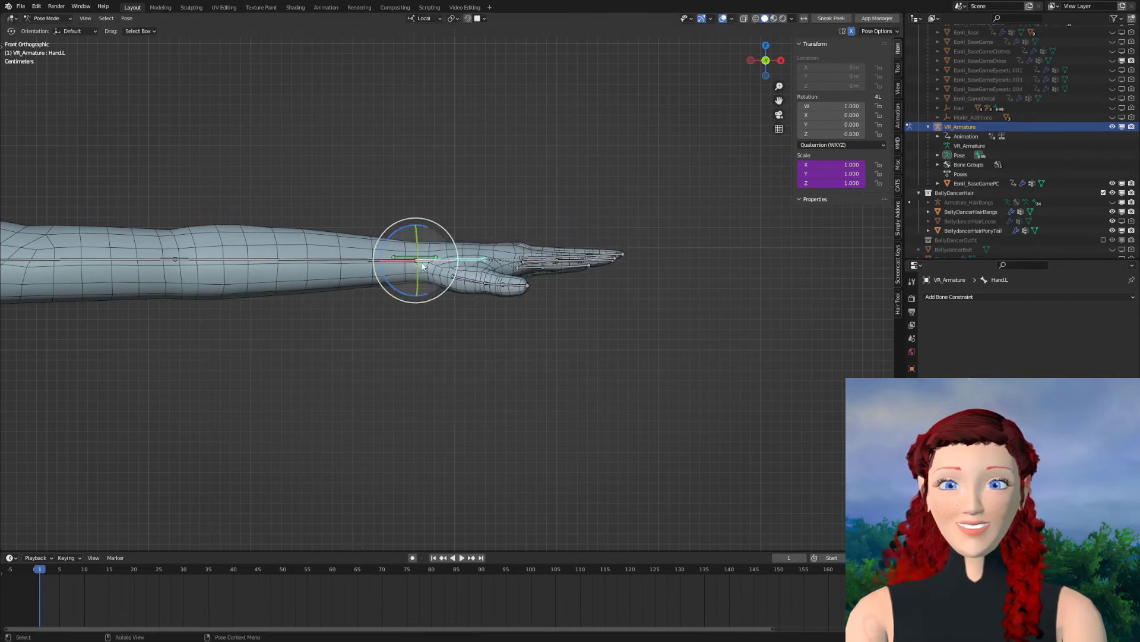
key("r")
key("r")
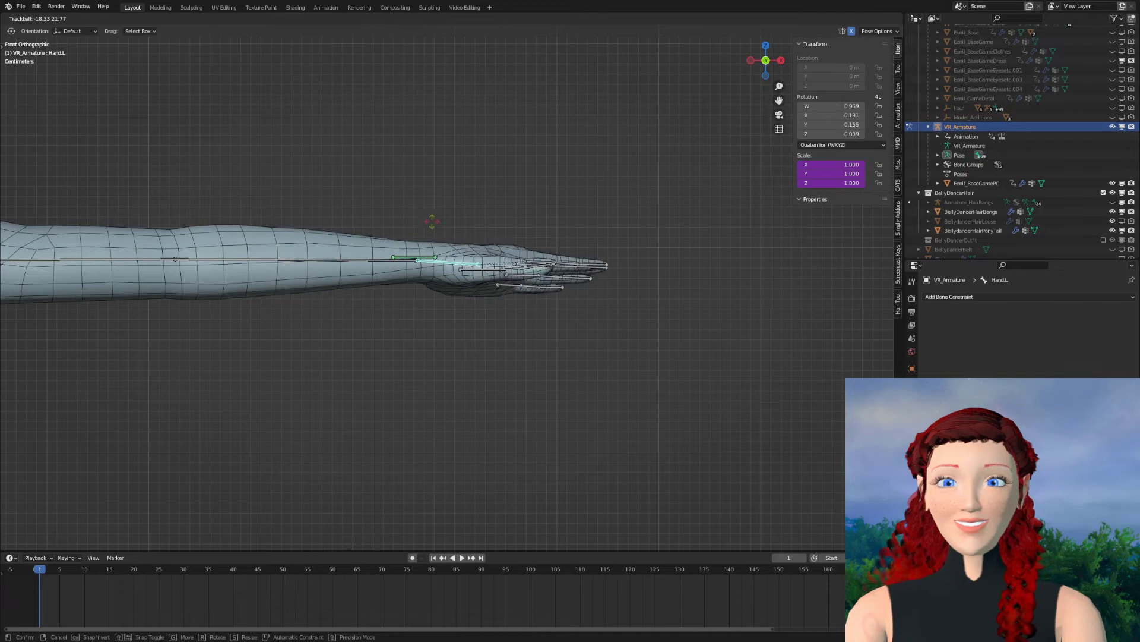
left_click(412, 266)
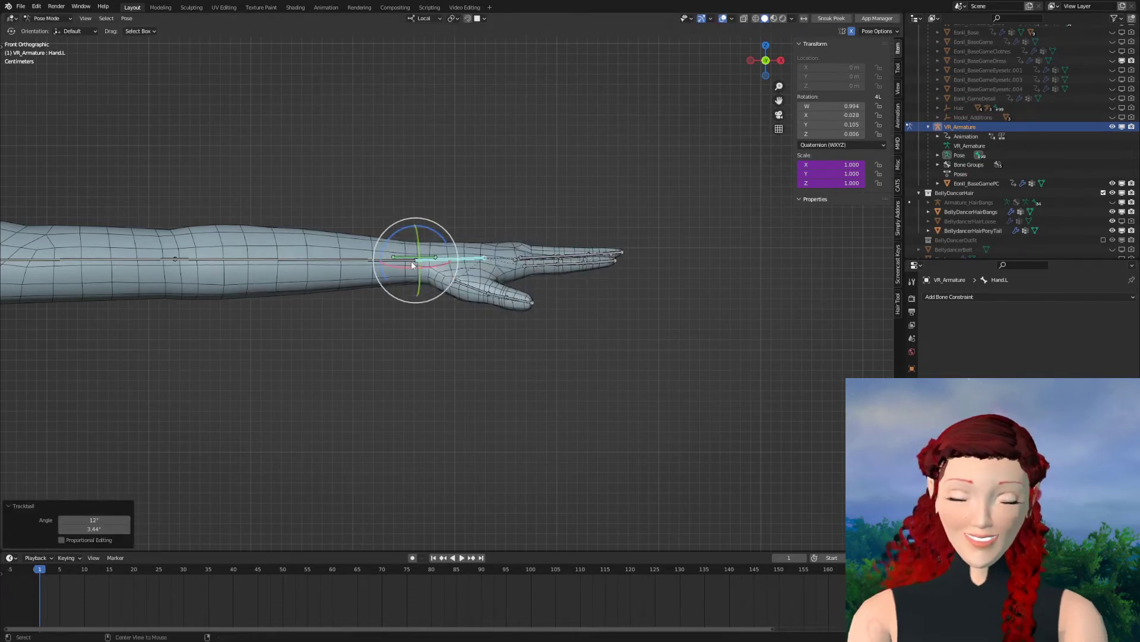
key("alt+r")
Frame the waist and hips in right side view and bend Spine2 forward with the gizmo
middle_click_drag(281, 280, 786, 353, "shift")
middle_click_drag(392, 265, 479, 338, "shift")
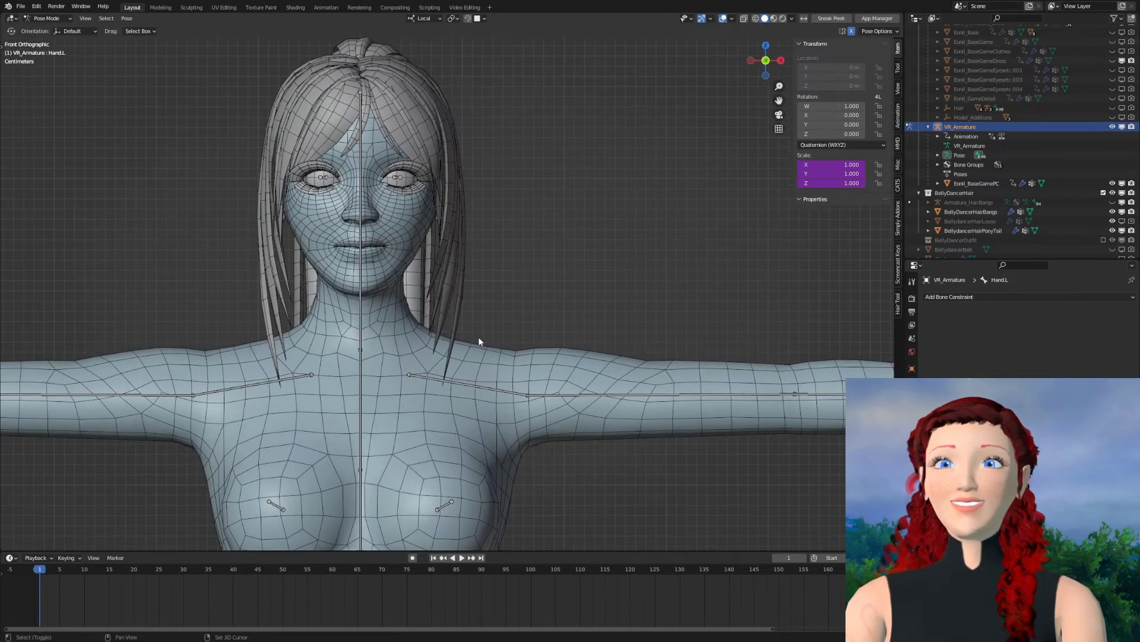
middle_click_drag(432, 440, 443, 223, "shift")
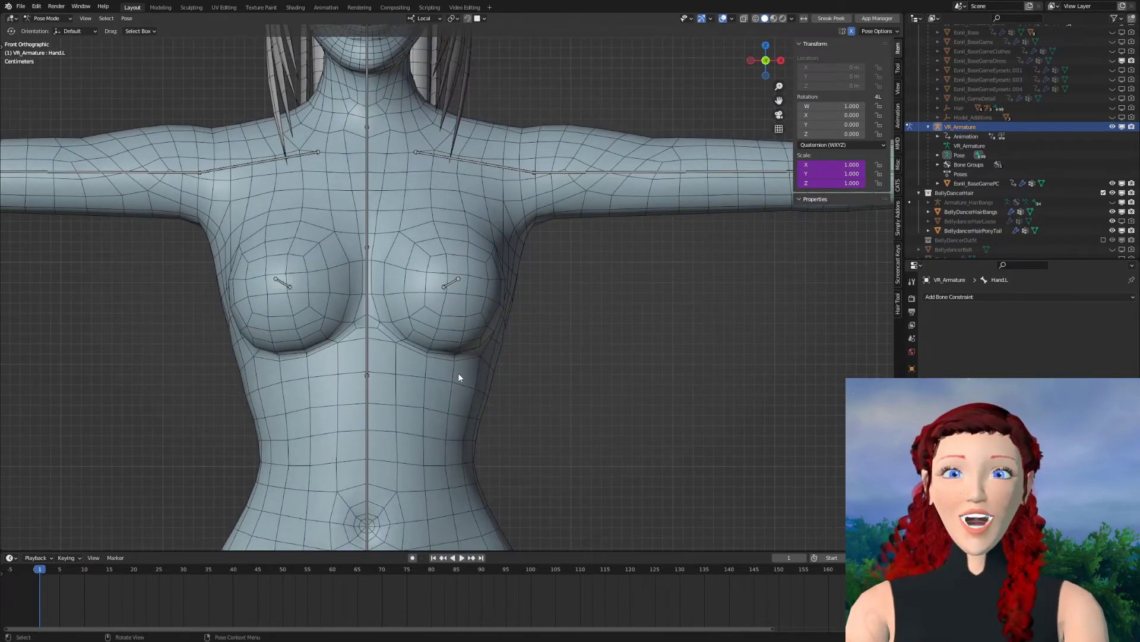
key("KP_3")
middle_click_drag(457, 448, 453, 237, "shift")
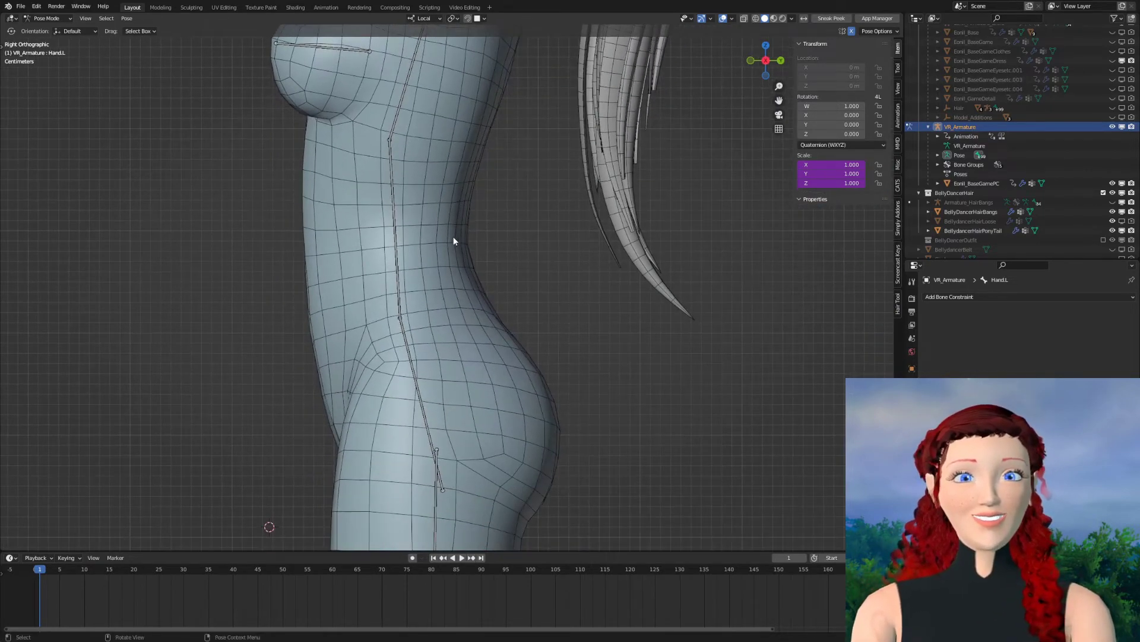
left_click(395, 272)
mouse_move(422, 293)
left_mouse_down()
mouse_move(402, 268)
mouse_move(413, 214)
left_mouse_up()
Rotate Spine2 about 16° and Spine3 about 29° so the chest arches back
left_click(390, 89)
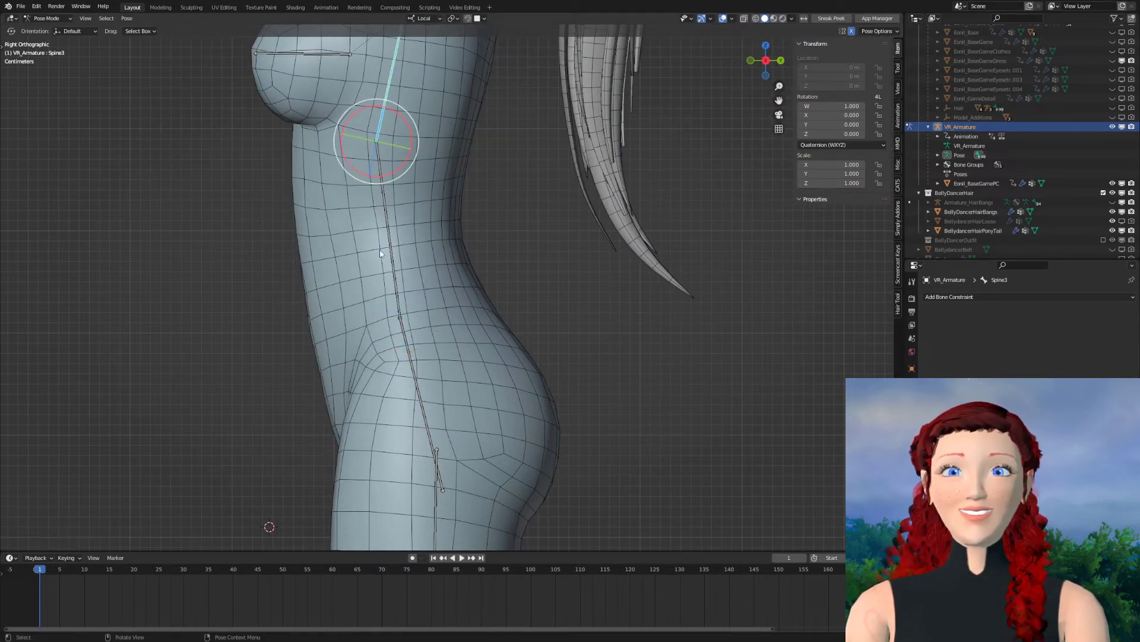
left_click(410, 232)
left_click(390, 262)
mouse_move(393, 276)
left_mouse_down()
mouse_move(448, 108)
mouse_move(462, 122)
left_mouse_up()
left_click(448, 108)
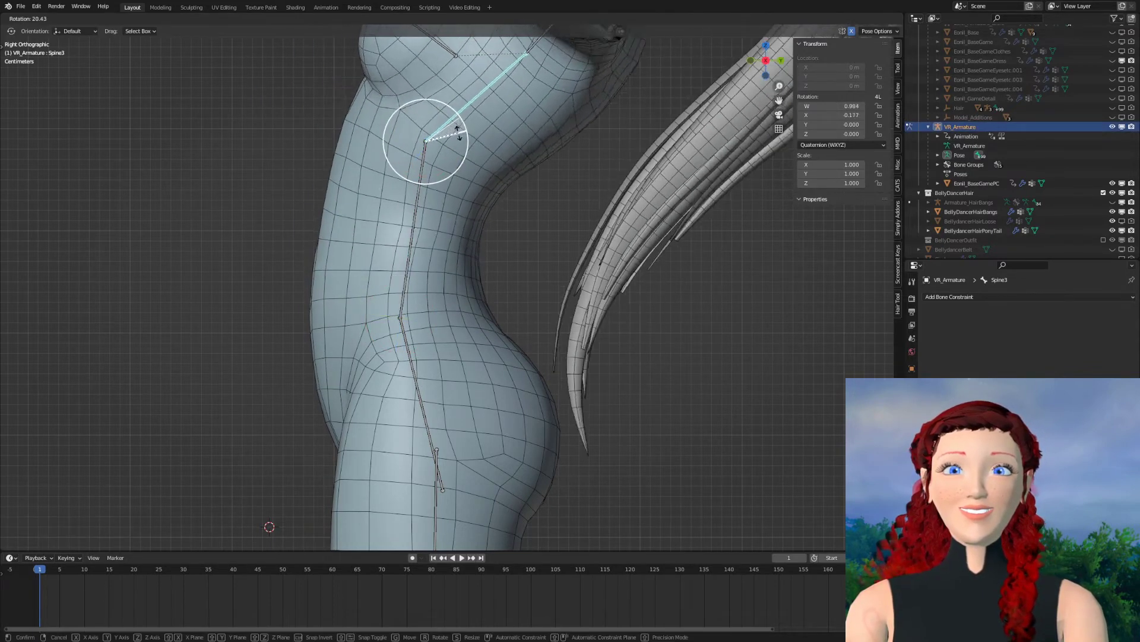
mouse_move(471, 157)
middle_mouse_down("shift")
mouse_move(469, 307)
mouse_move(412, 307)
middle_mouse_up("shift")
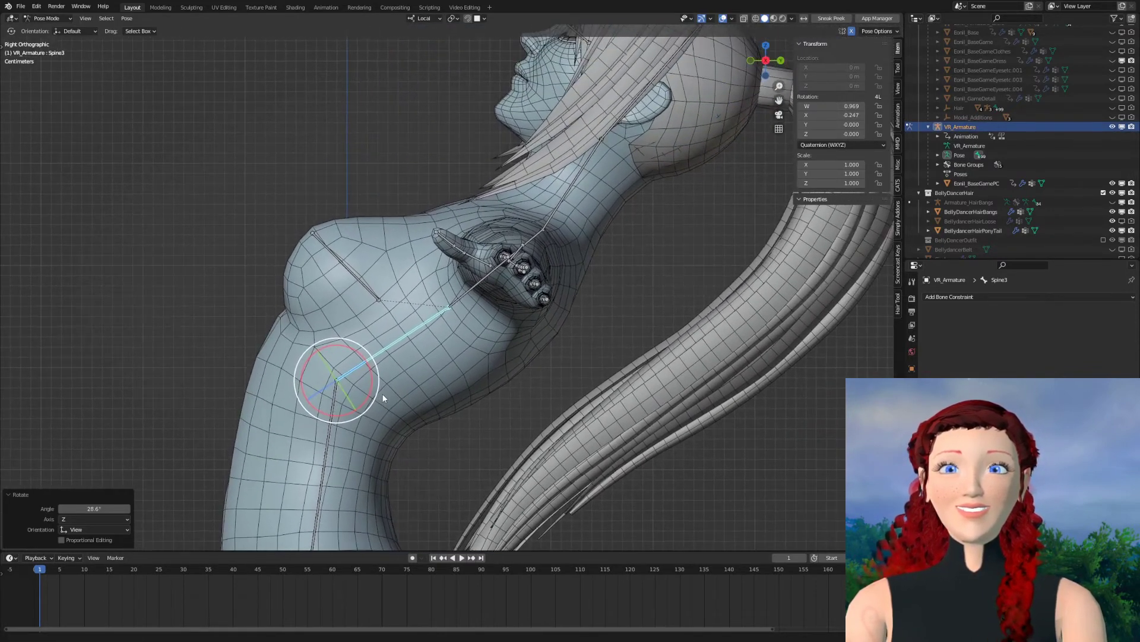
Test-move the Boob.L bone, then cancel so it stays at rest
left_click(372, 175)
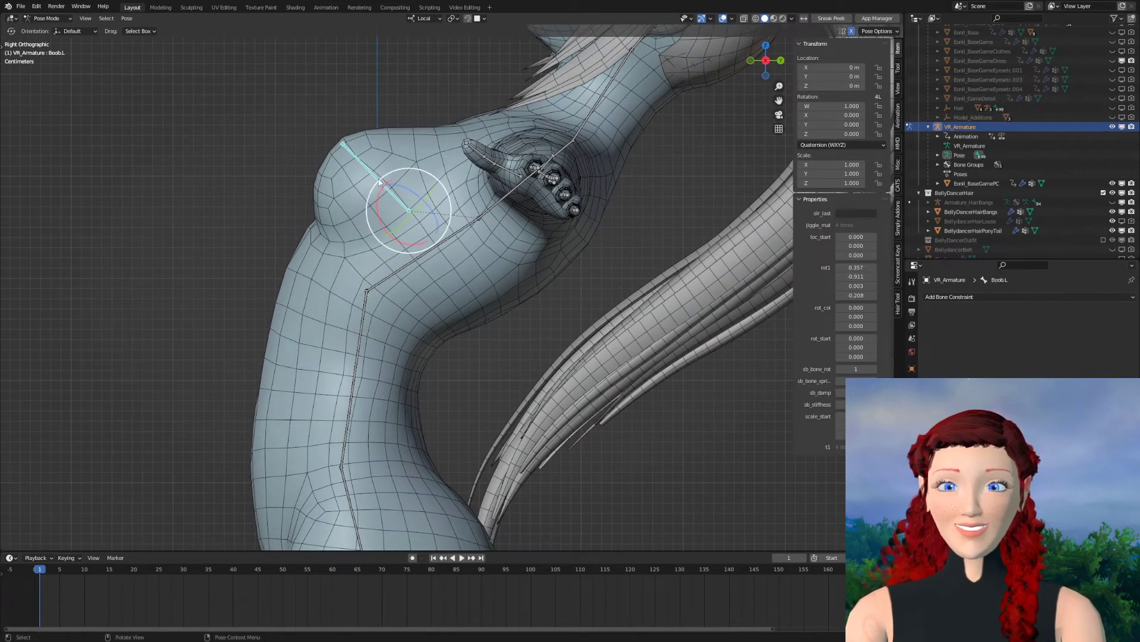
key("g")
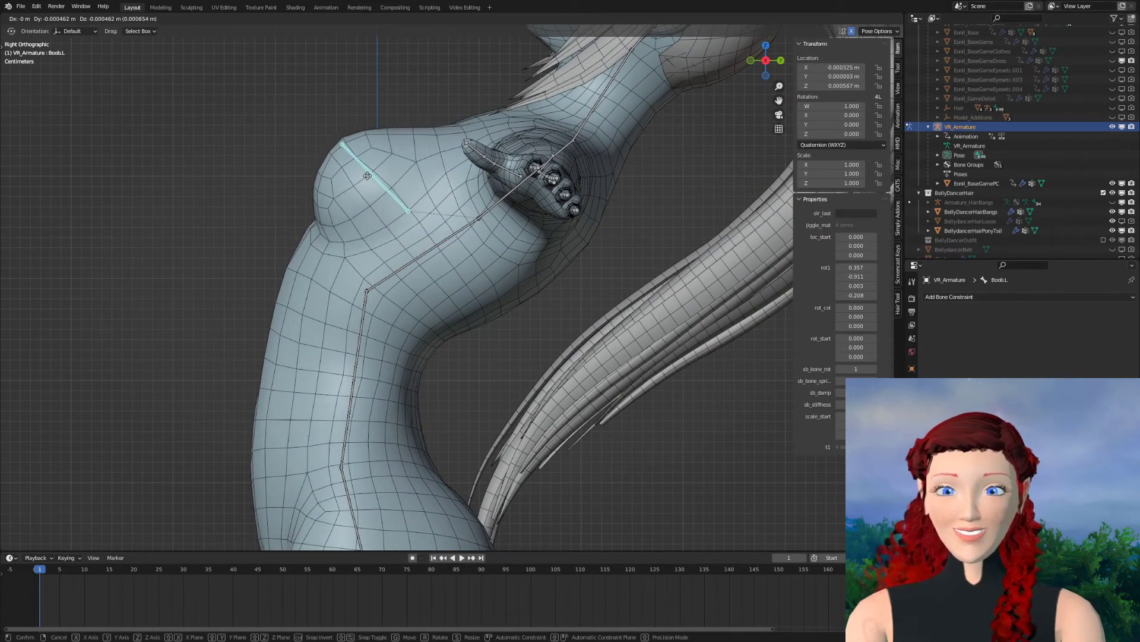
key("Escape")
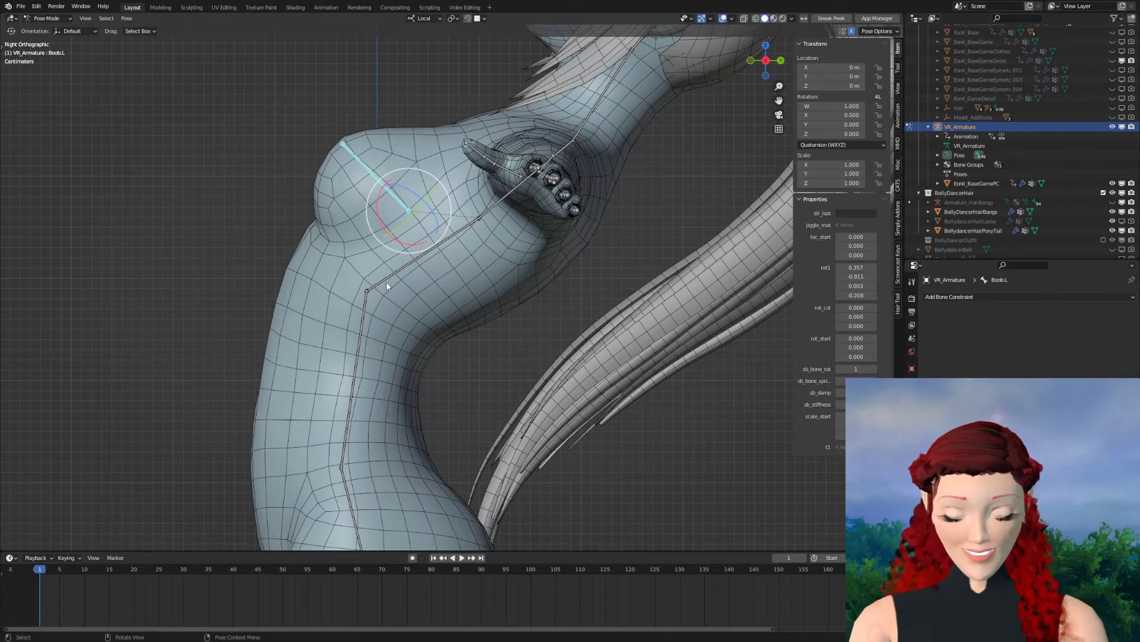
Select the linked bone chain and show the hips in Front Orthographic view
key("l")
middle_click_drag(409, 342, 379, 266, "alt")
key("KP_1")
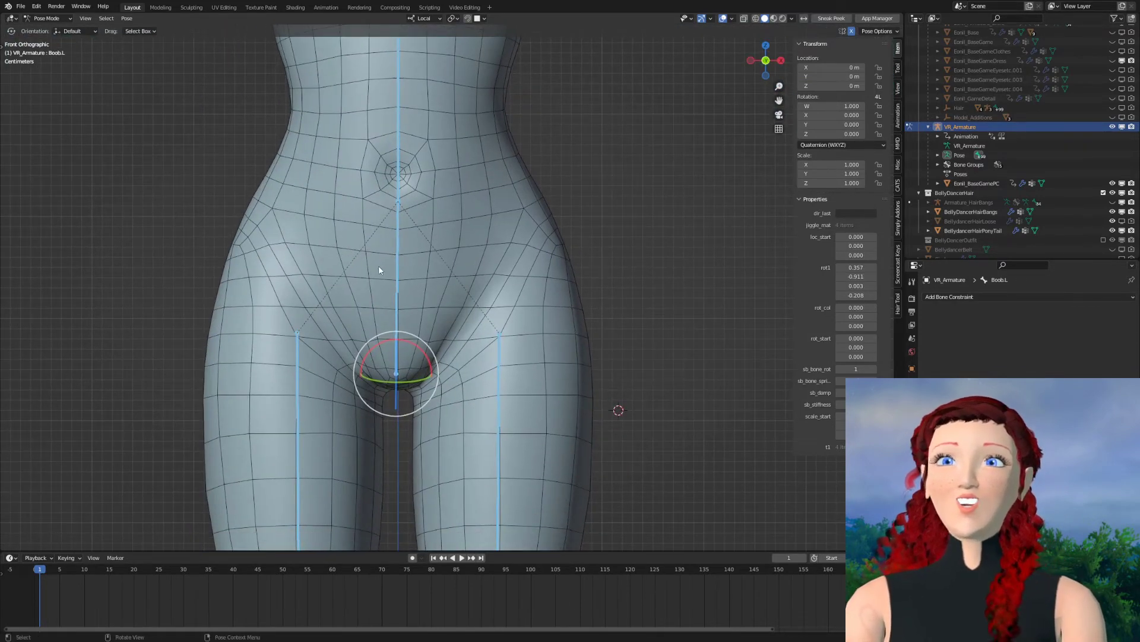
Test-rotate the Spine1 bone, then cancel so it stays unrotated
left_click(394, 288)
key("r")
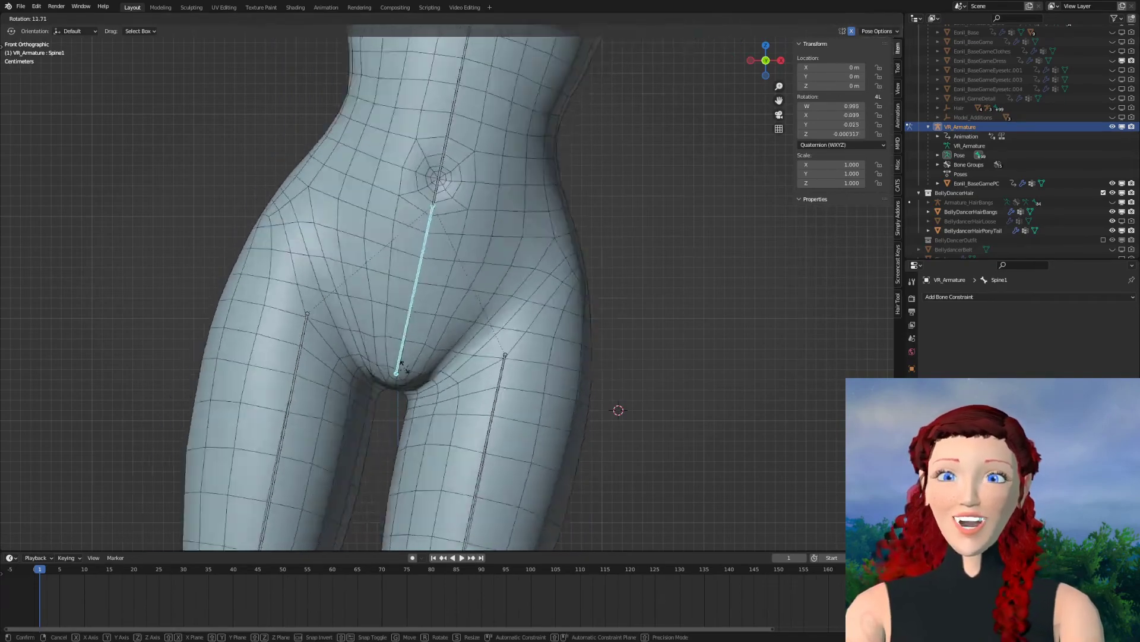
key("Escape")
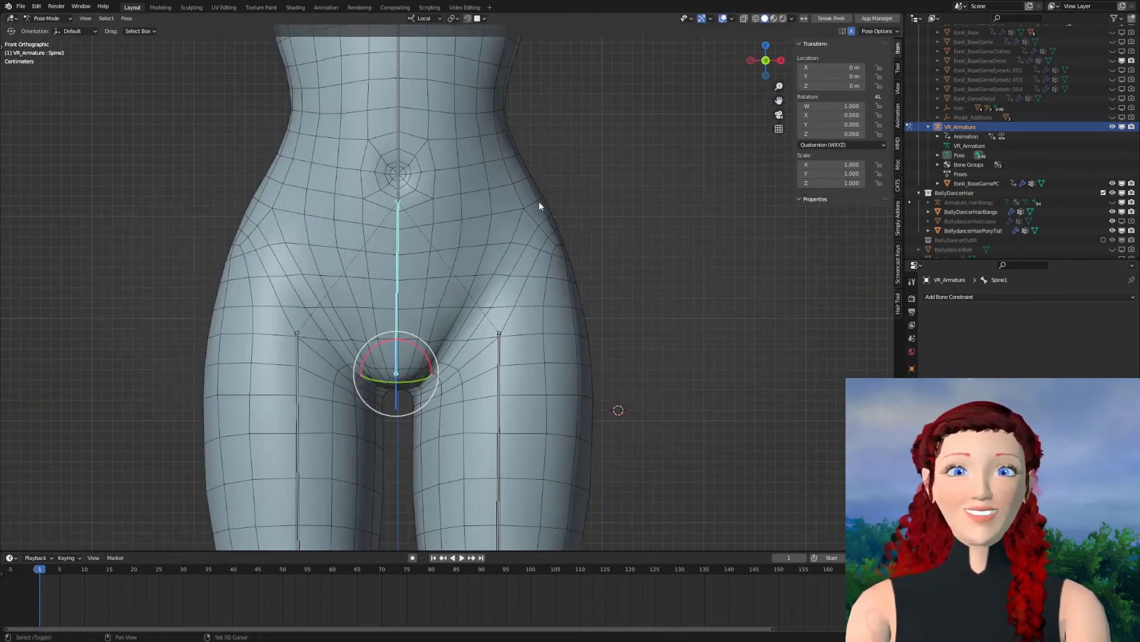
Zoom out and orbit into a three-quarter User Perspective of the upper body
scroll(540, 206, "down", 3)
scroll(532, 441, "down", 2)
scroll(529, 341, "down", 1)
middle_click_drag(520, 390, 434, 391)
Test-rotate the Head and Neck bones, cancelling each to keep their rest pose
left_click(394, 129)
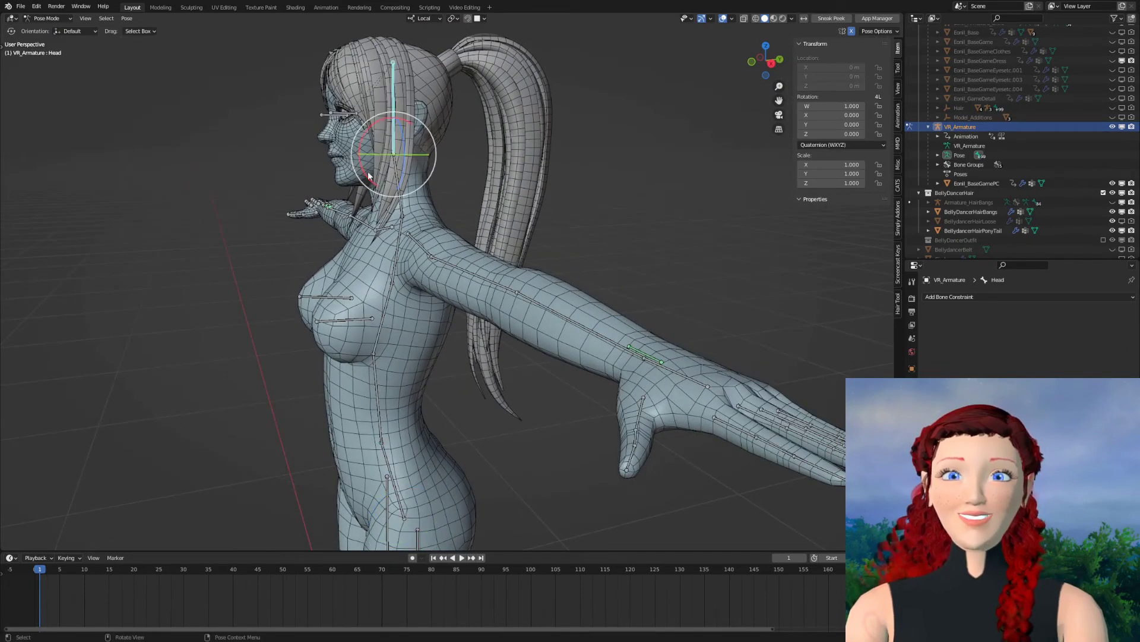
middle_click_drag(395, 128, 397, 205)
key("r")
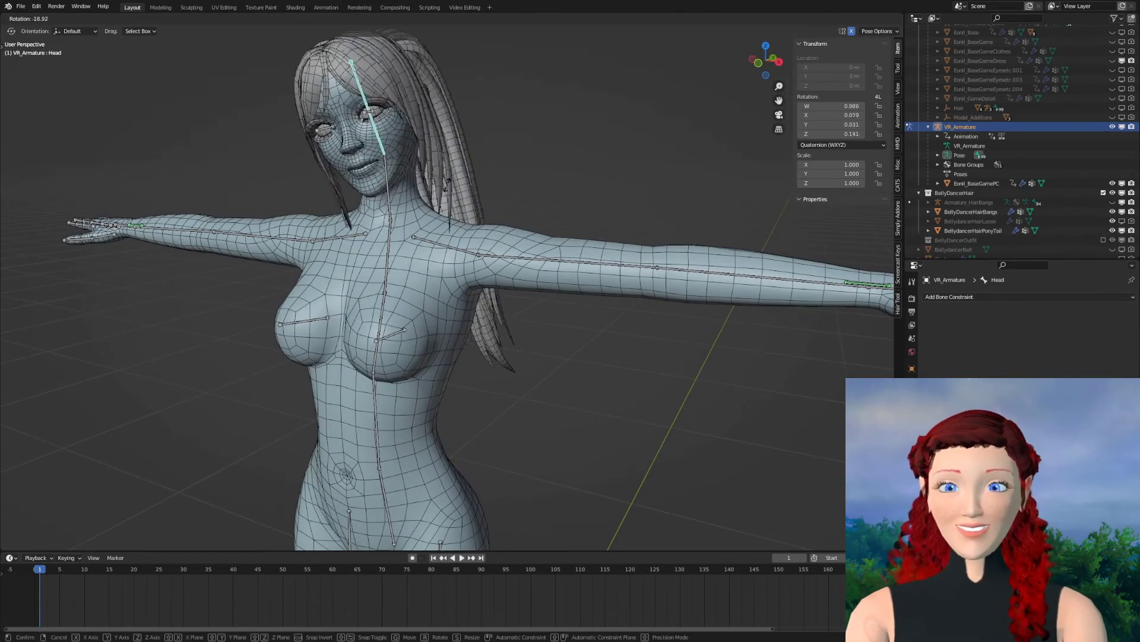
key("Escape")
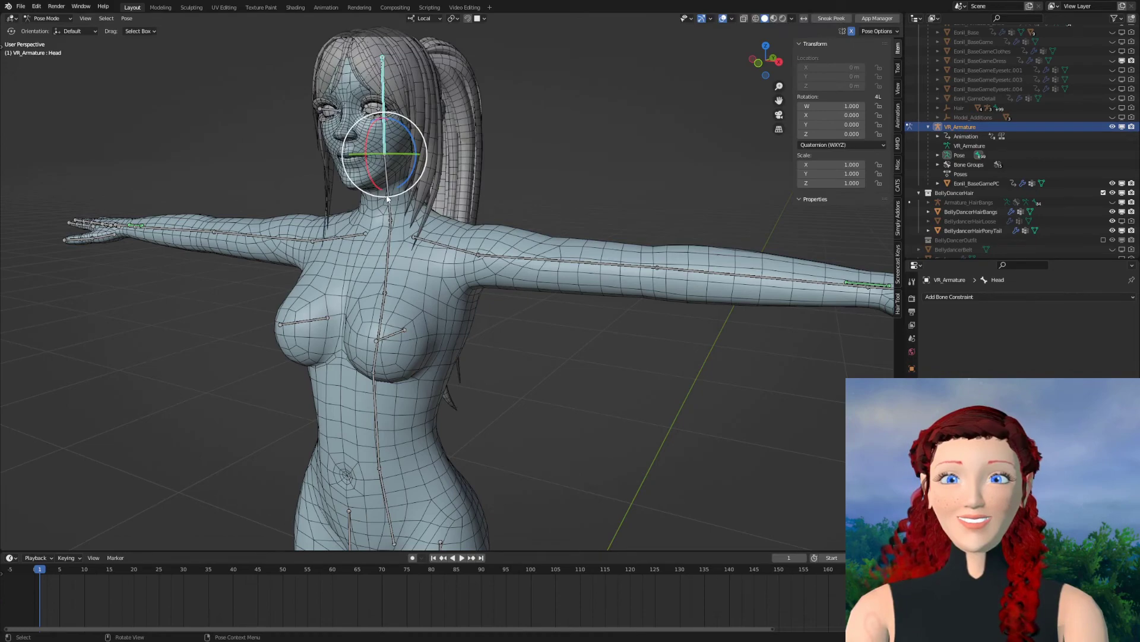
left_click(386, 198)
key("r")
key("Escape")
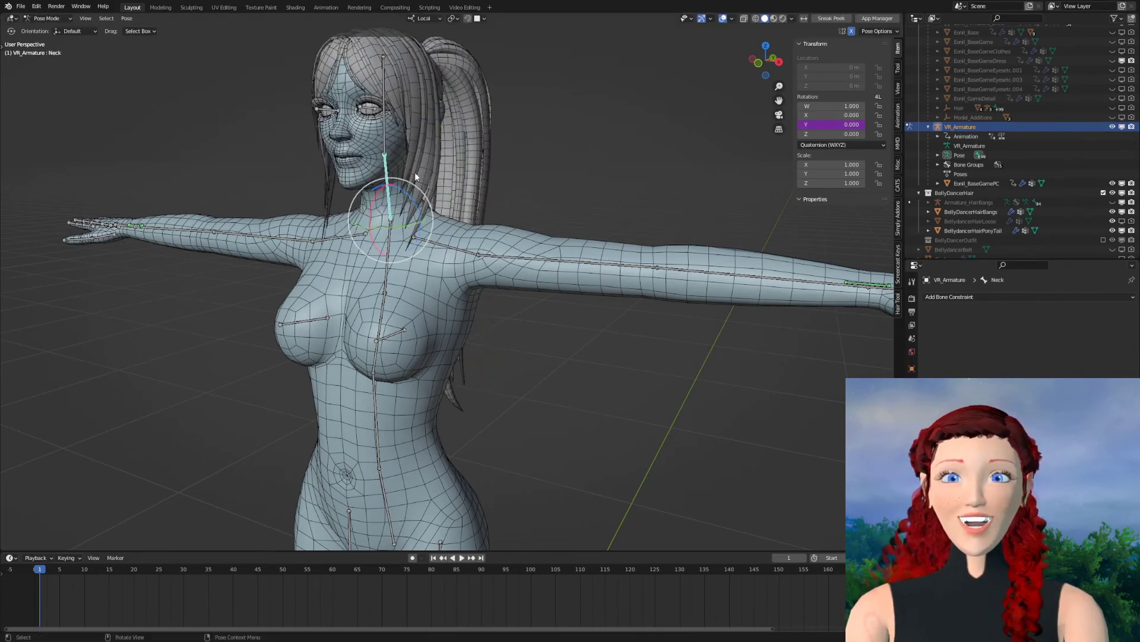
Orbit, pan and zoom in to frame the left hand up close
mouse_move(415, 173)
middle_mouse_down()
mouse_move(480, 257)
mouse_move(523, 277)
middle_mouse_up()
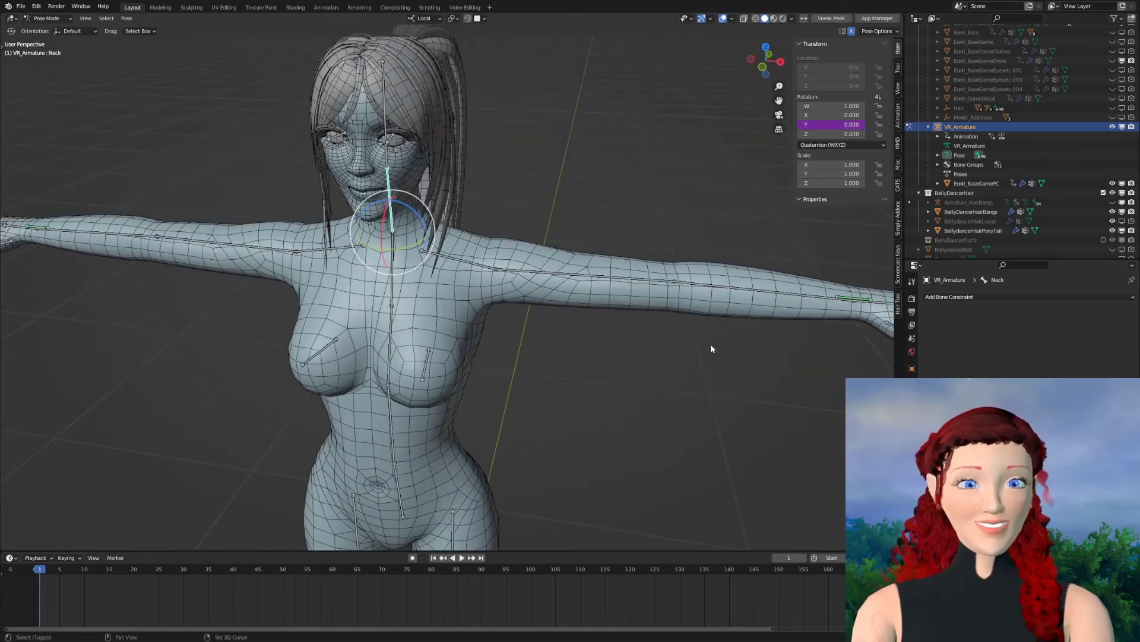
middle_click_drag(712, 348, 415, 326)
scroll(591, 331, "up", 4)
mouse_move(591, 330)
middle_mouse_down("shift")
mouse_move(388, 377)
mouse_move(368, 351)
mouse_move(378, 341)
middle_mouse_up("shift")
scroll(358, 346, "up", 3)
Circle-select the four left-hand finger bones and set the pivot to Individual Origins
key("c")
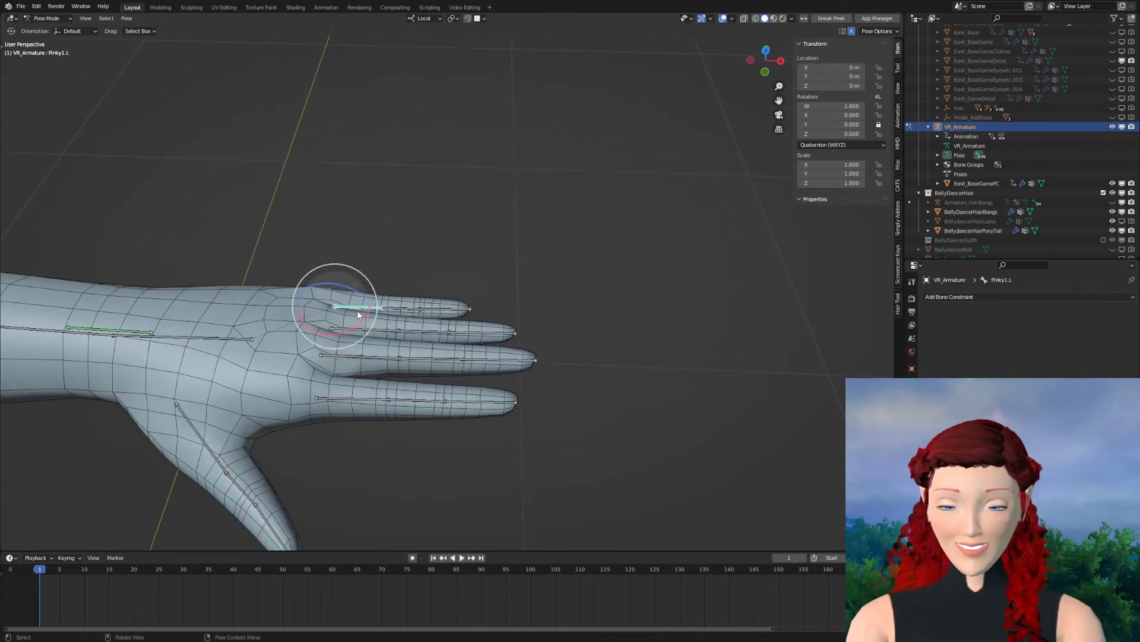
mouse_move(358, 310)
left_mouse_down()
mouse_move(461, 330)
mouse_move(345, 324)
mouse_move(376, 394)
left_mouse_up()
right_click(505, 414)
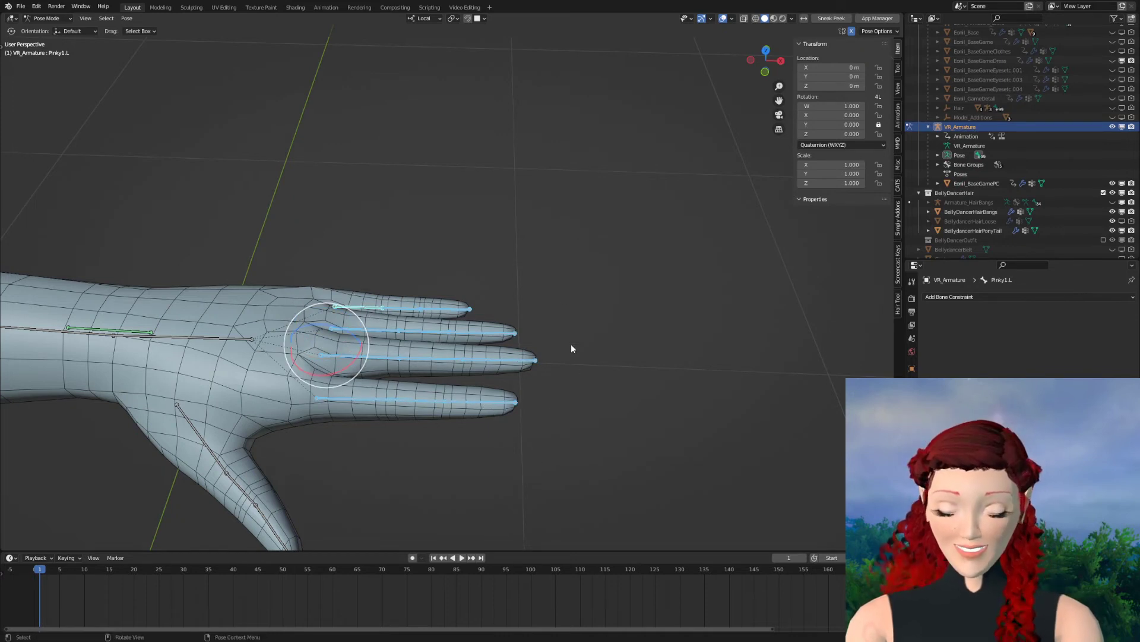
left_click(455, 20)
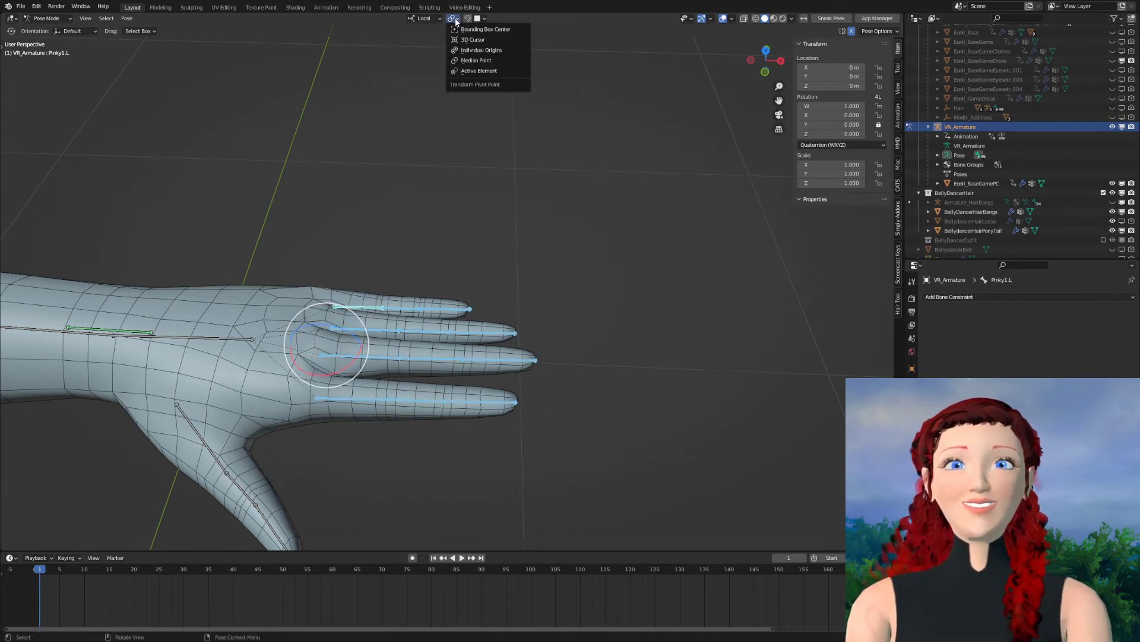
left_click(470, 52)
Rotate the selected fingers about their local Z axis, curling them into a fist
middle_click_drag(508, 233, 505, 234)
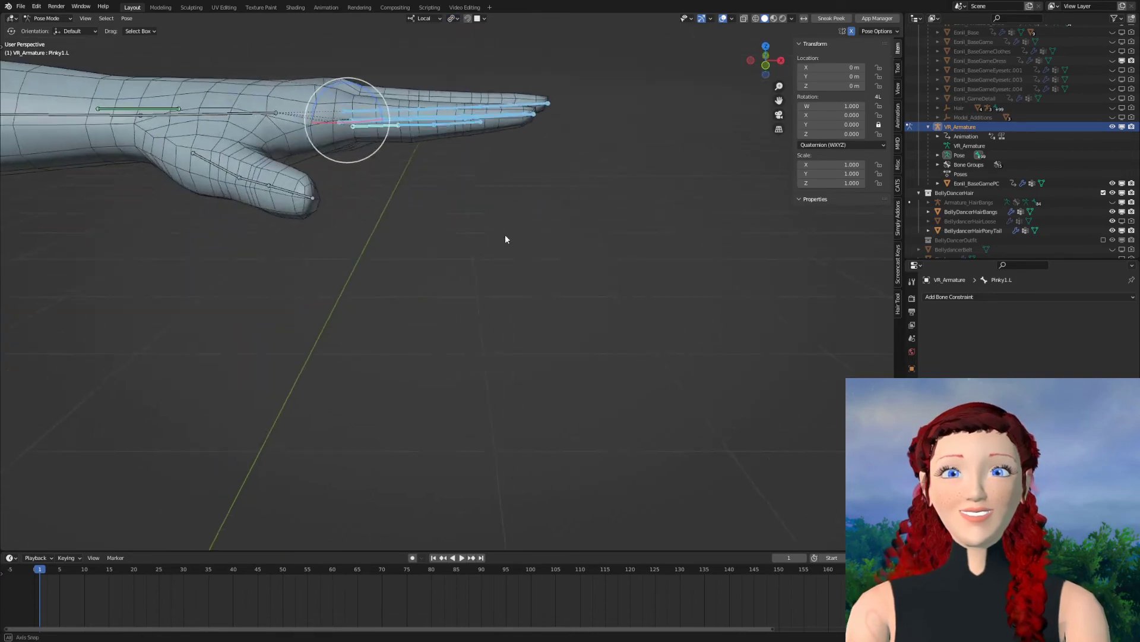
key("r")
key("z")
key("z")
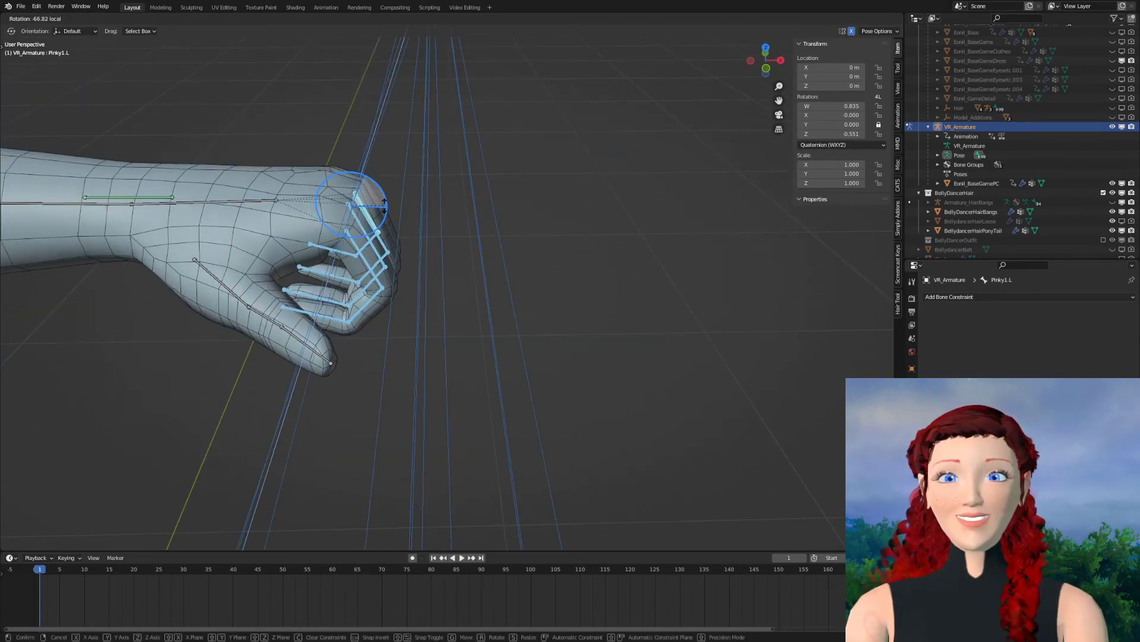
left_click(417, 261)
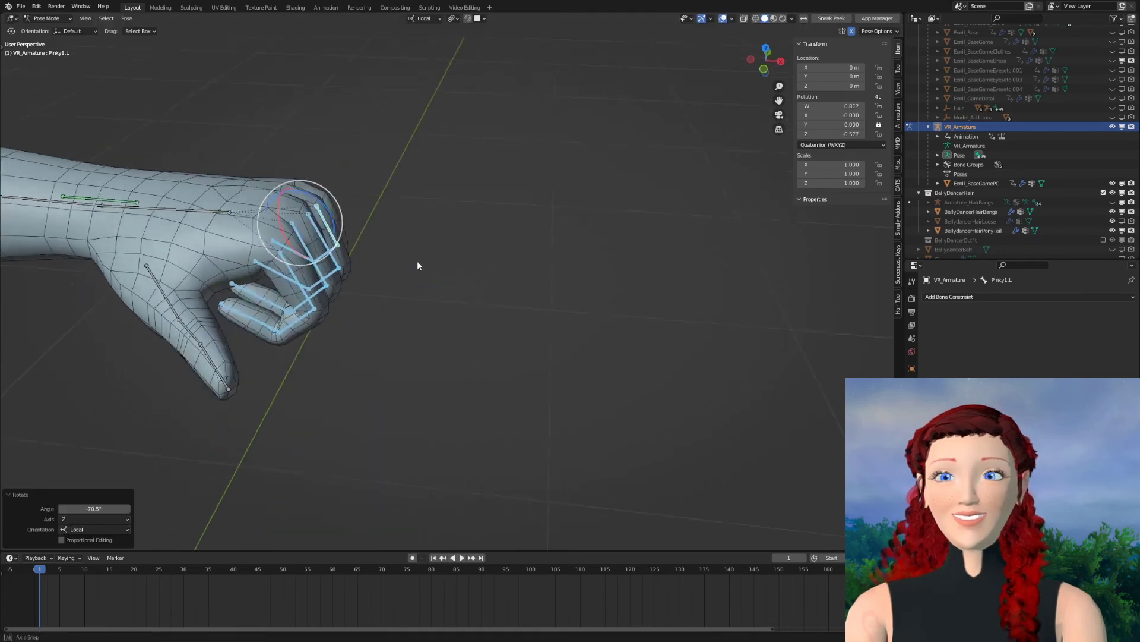
mouse_move(417, 261)
middle_mouse_down()
mouse_move(371, 257)
mouse_move(354, 228)
mouse_move(410, 125)
mouse_move(455, 269)
middle_mouse_up()
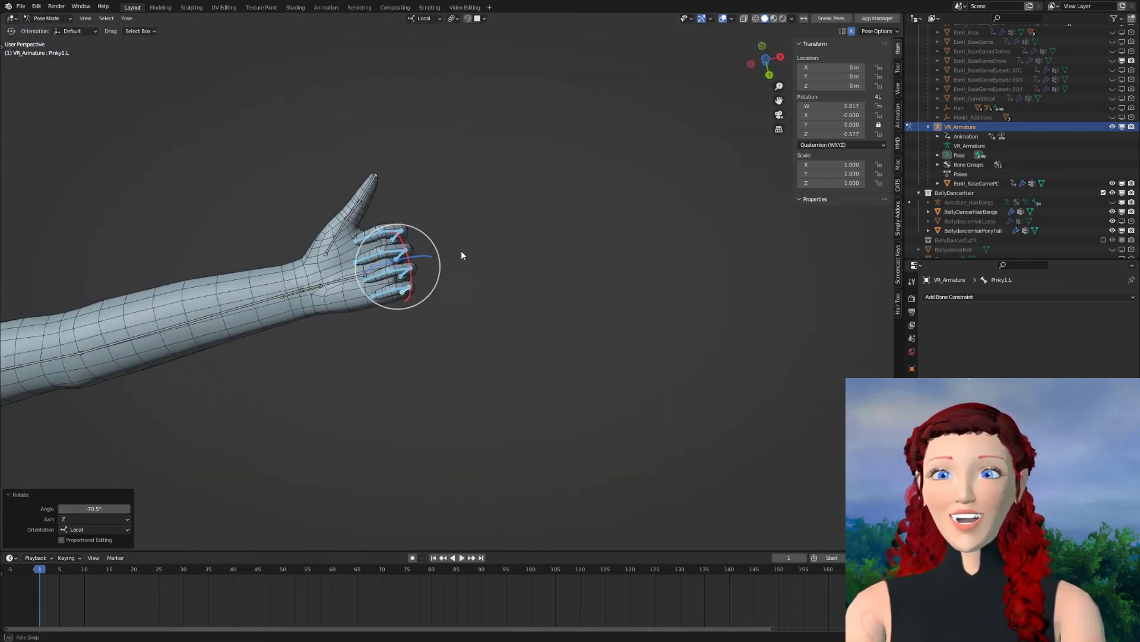